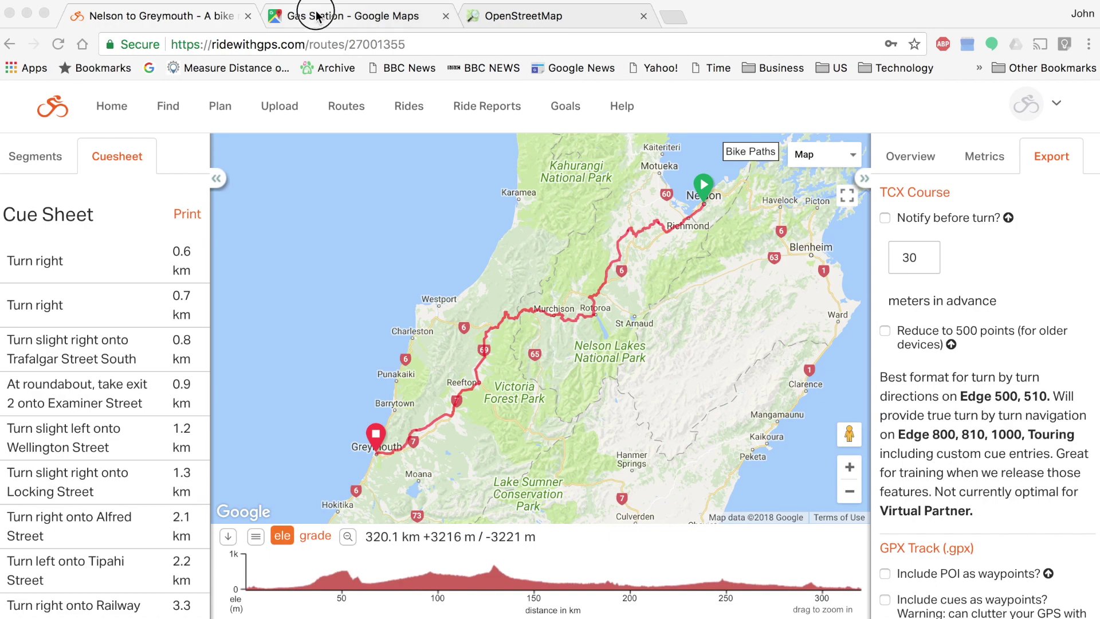
Step: Switch to the Google Maps tab showing the gas station search
click(361, 16)
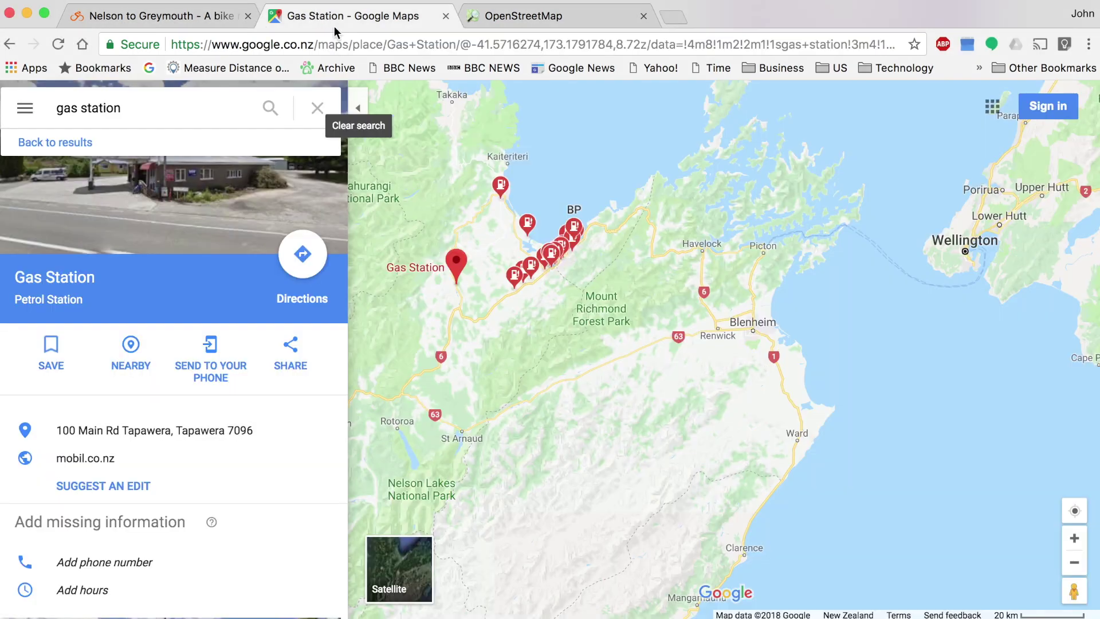
Step: Clear the gas station search and look up the town of Nelson
click(317, 110)
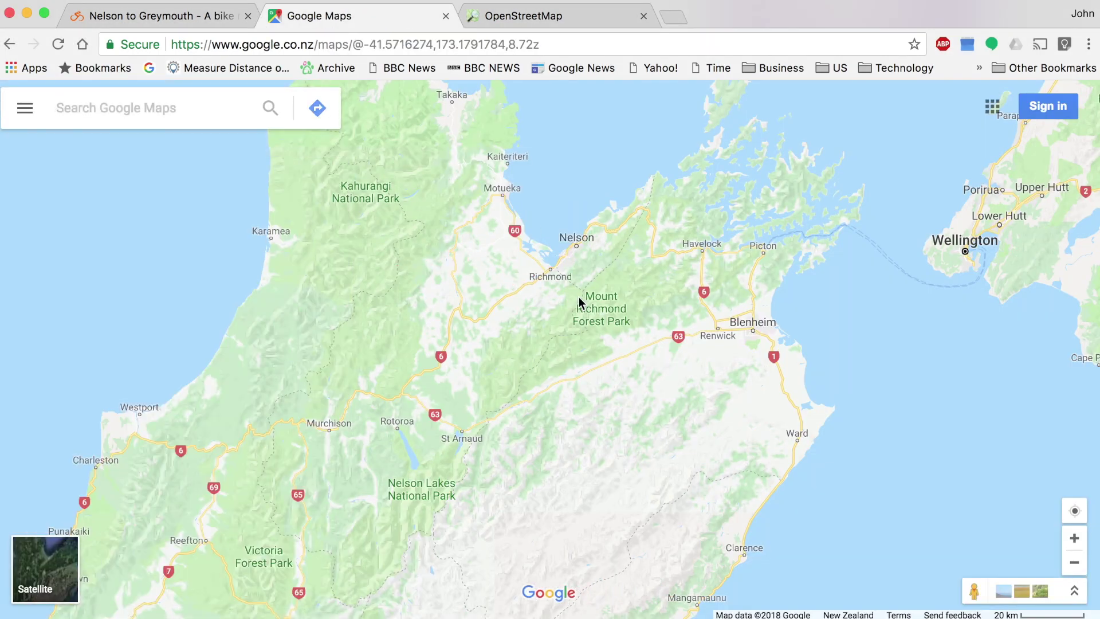
scroll(579, 301, down, 5)
click(154, 101)
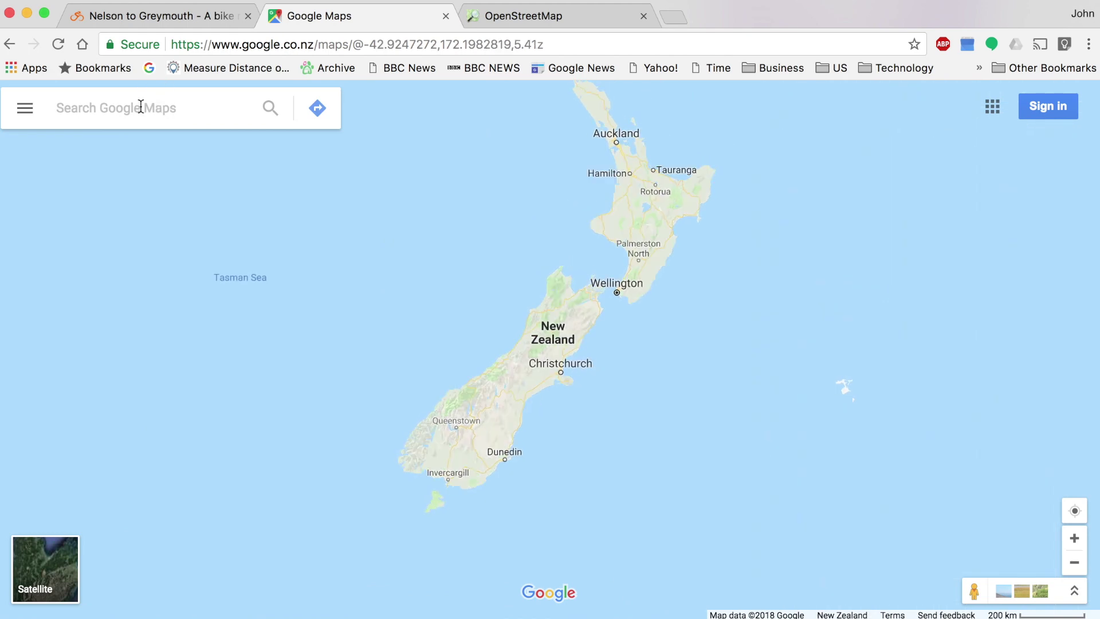
text(nelsin)
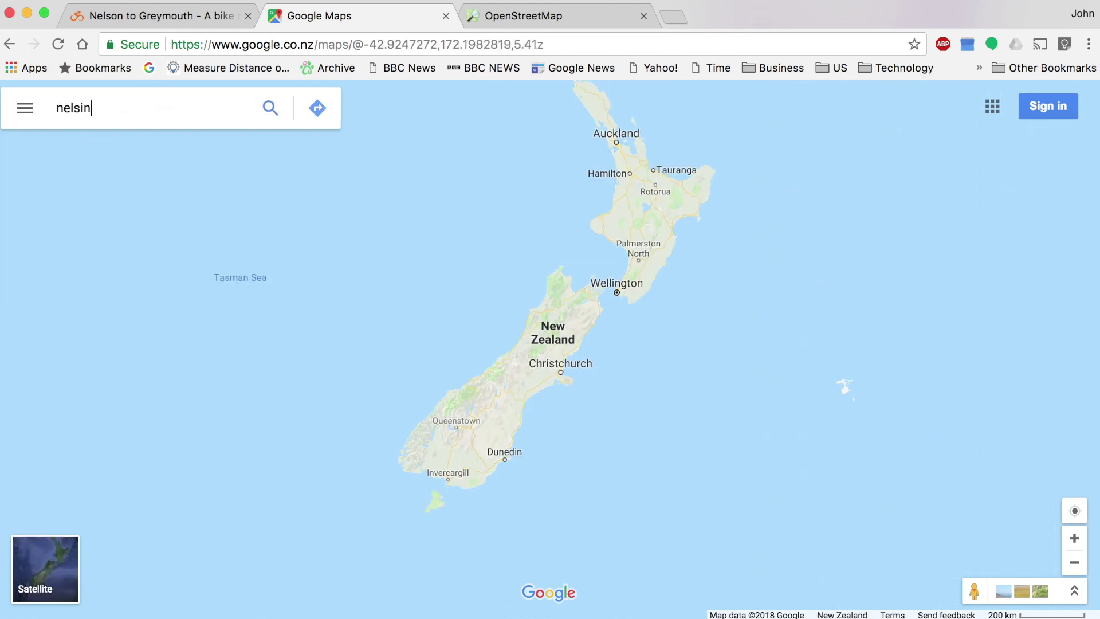
key(BackSpace)
key(BackSpace)
text(oj)
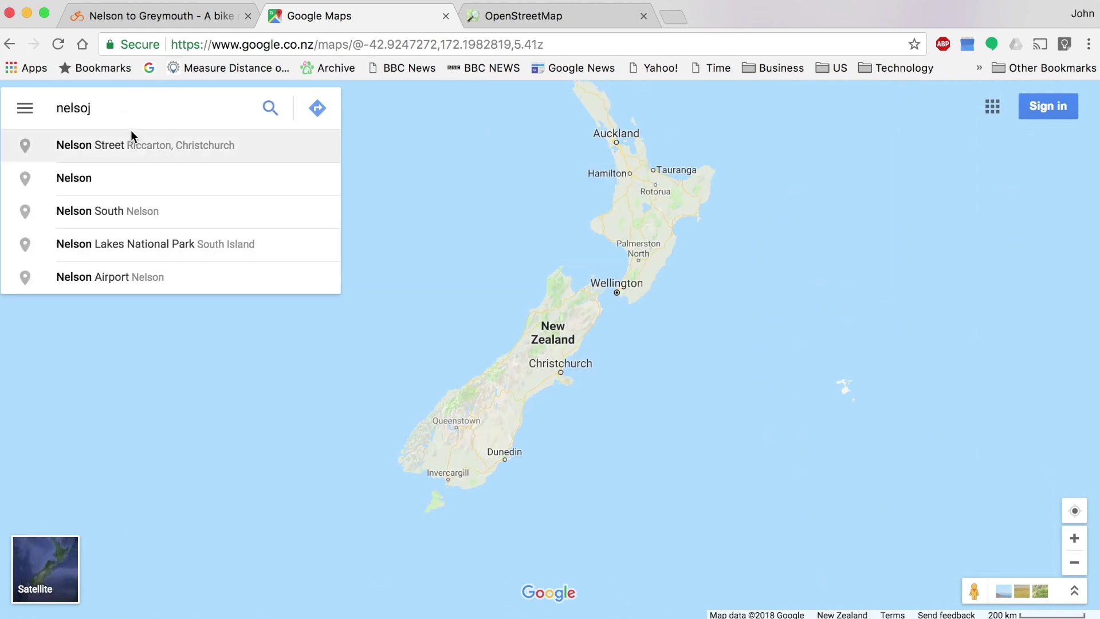
click(113, 173)
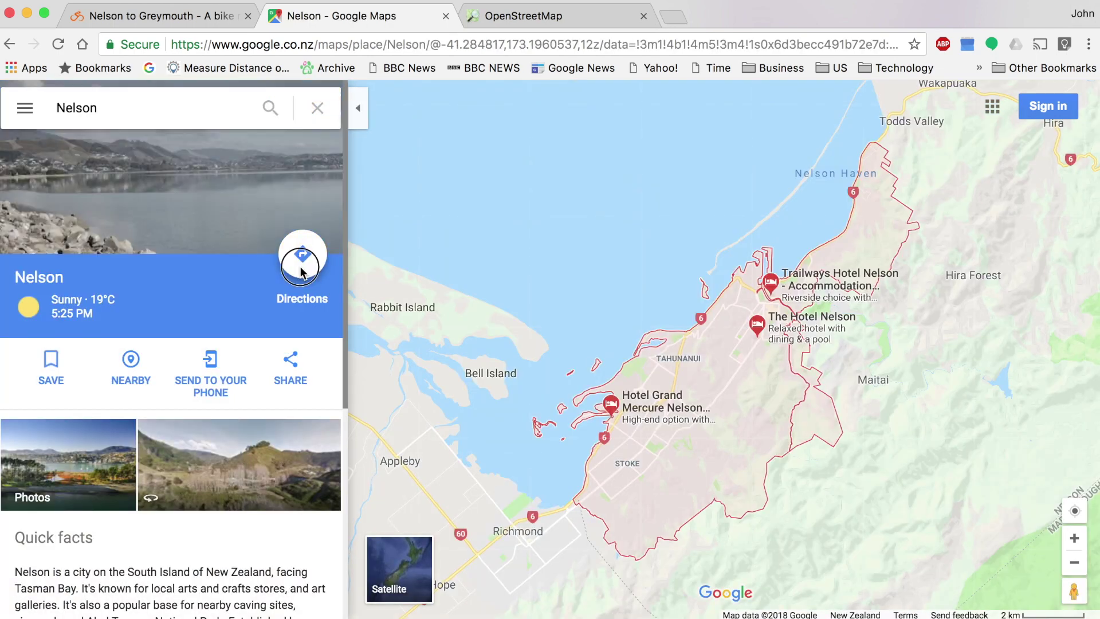
Step: Get cycling directions to Nelson from Greymouth, offering 289 km and 311 km routes
click(299, 254)
text(grey)
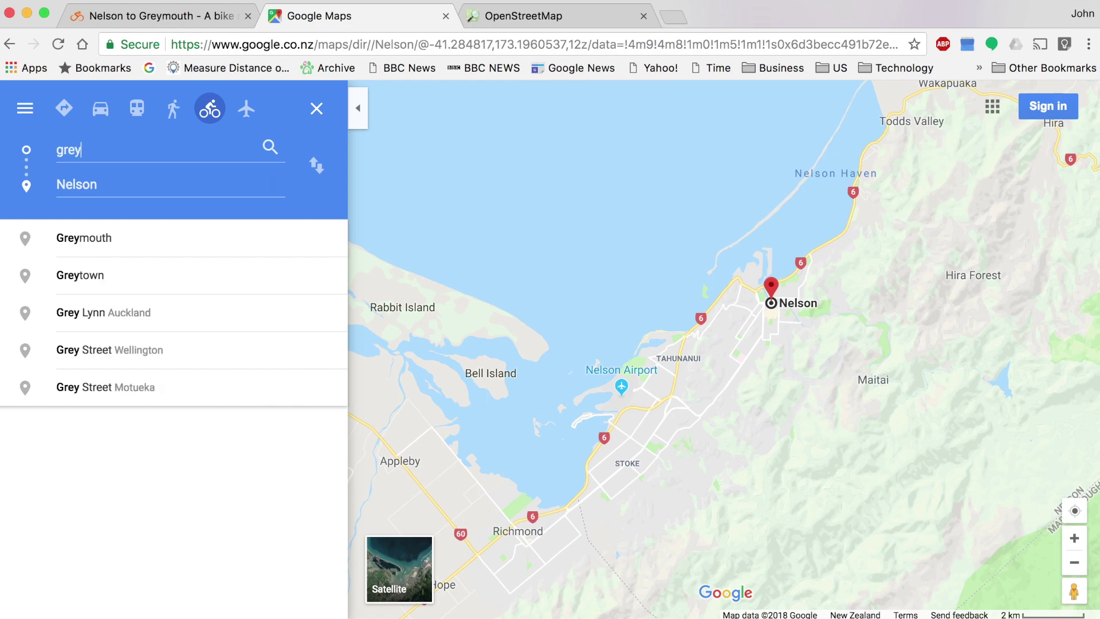
click(136, 238)
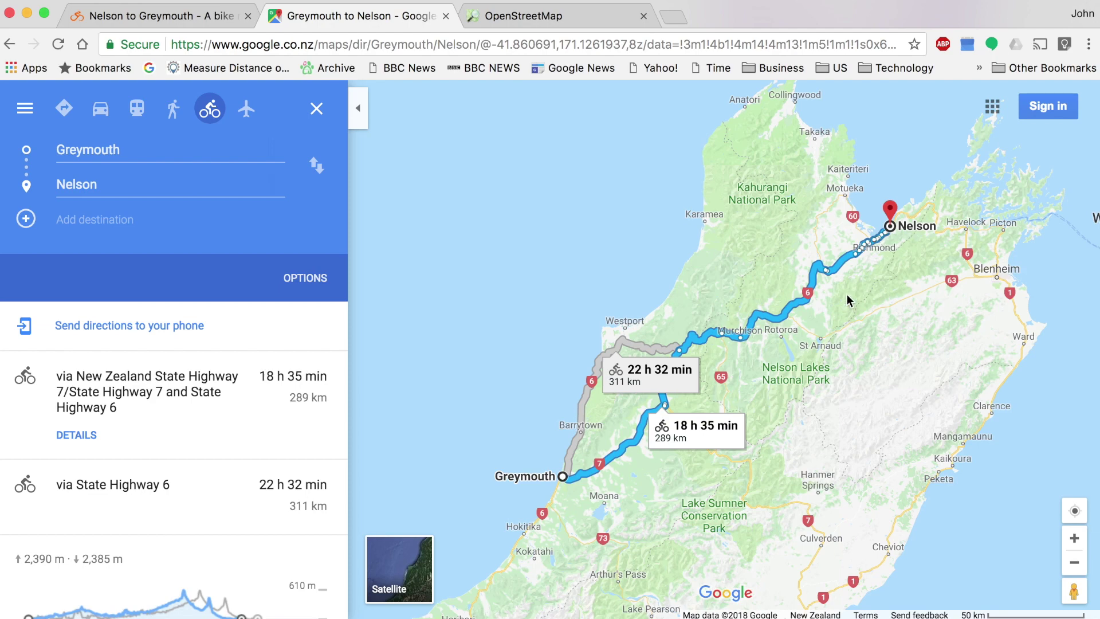
Step: Drag the blue route line near Motupiko so it passes through Tapawera
scroll(848, 302, up, 3)
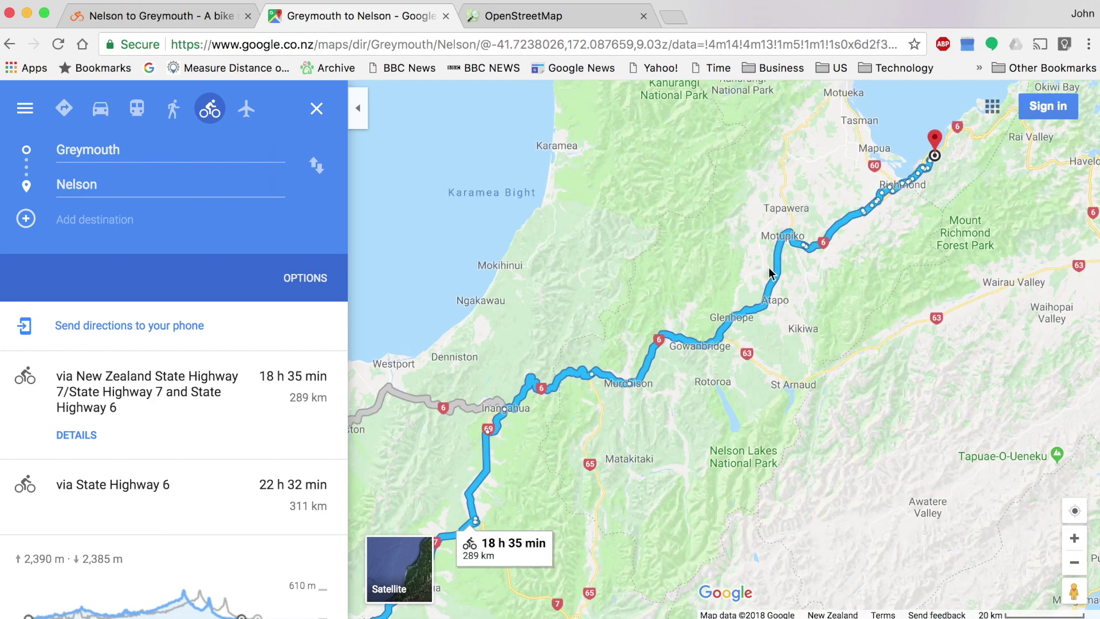
scroll(238, 572, down, 1)
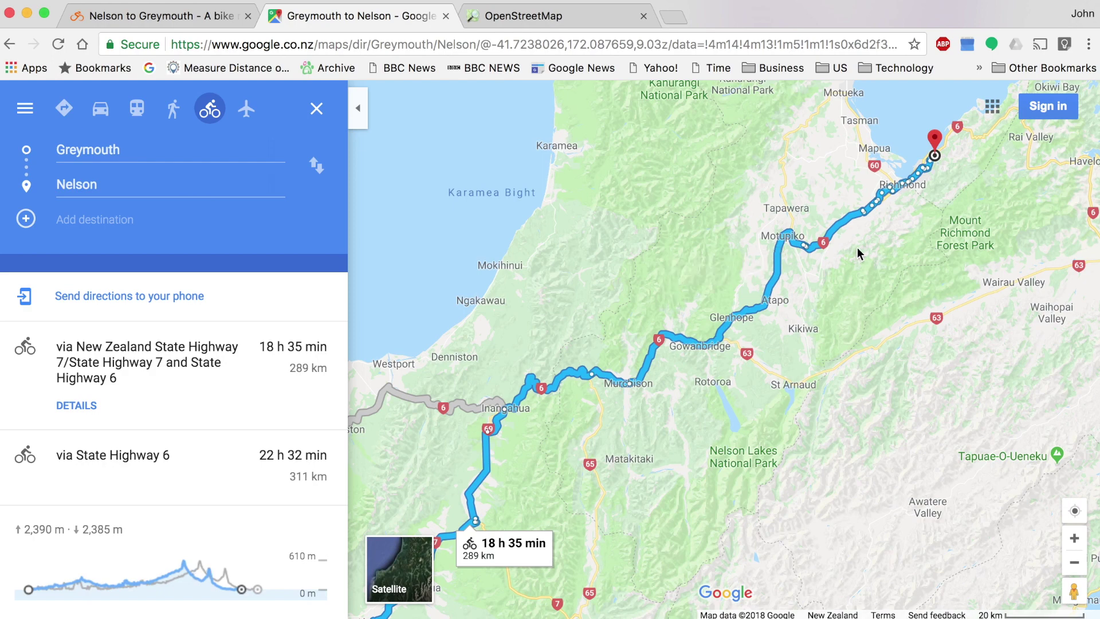
drag(857, 253, 798, 351)
scroll(820, 326, up, 3)
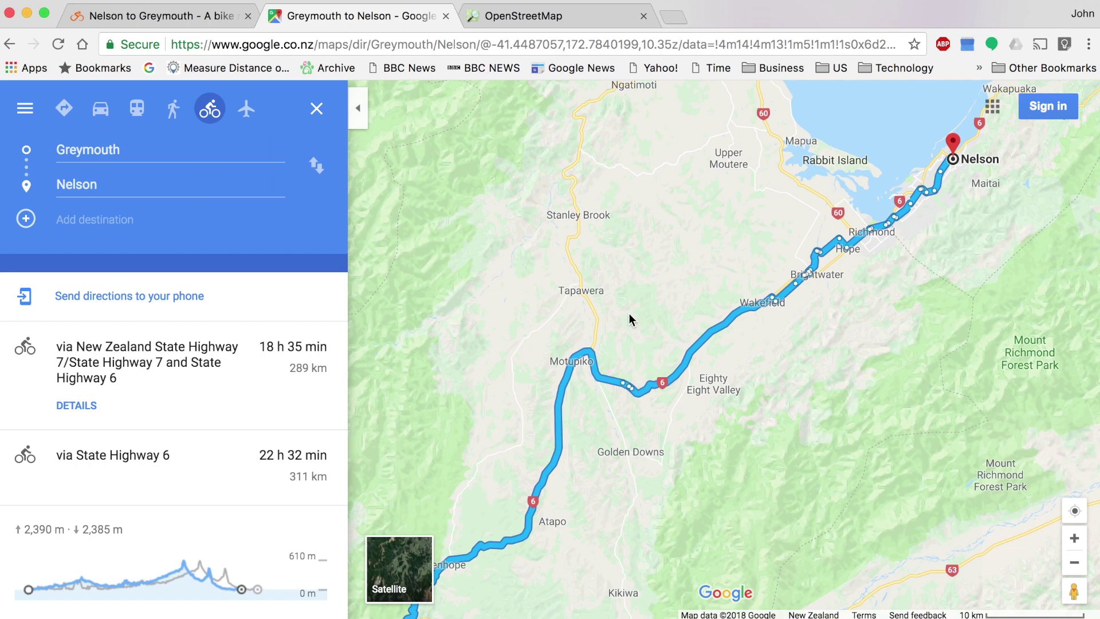
drag(561, 378, 512, 385)
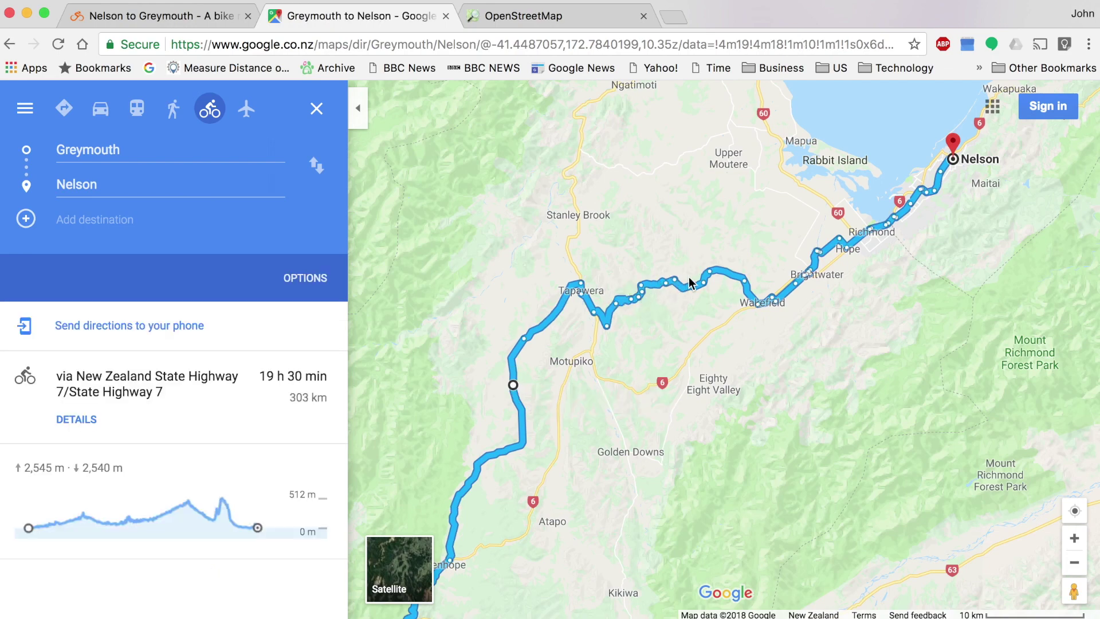
Step: Zoom in to inspect the rerouted 303 km section via State Highway 7
scroll(697, 317, up, 2)
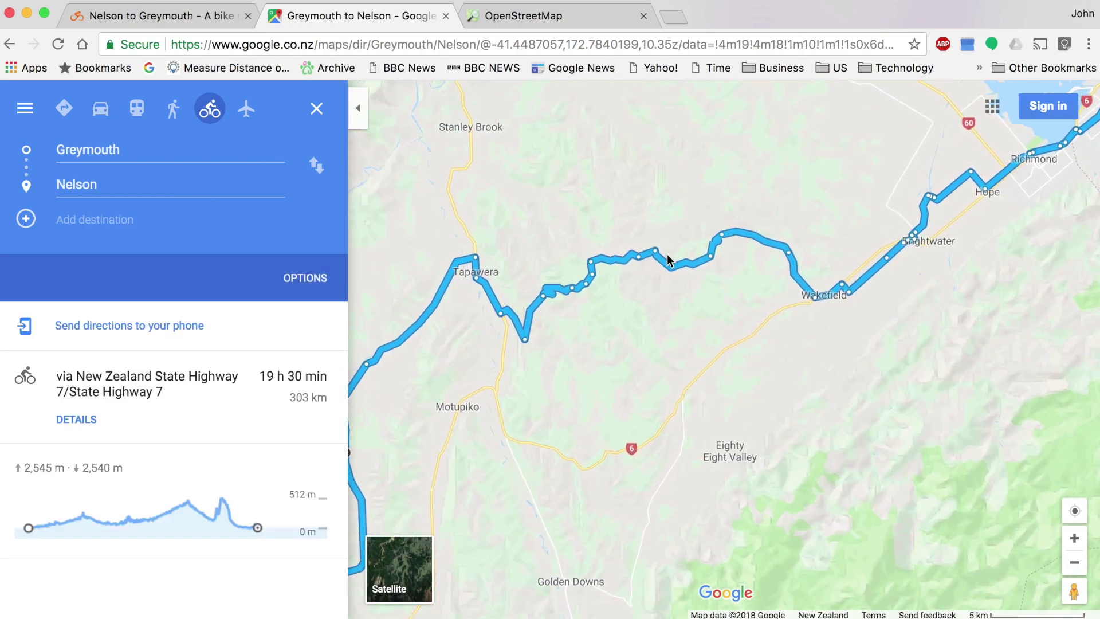
scroll(665, 256, up, 2)
scroll(609, 272, up, 5)
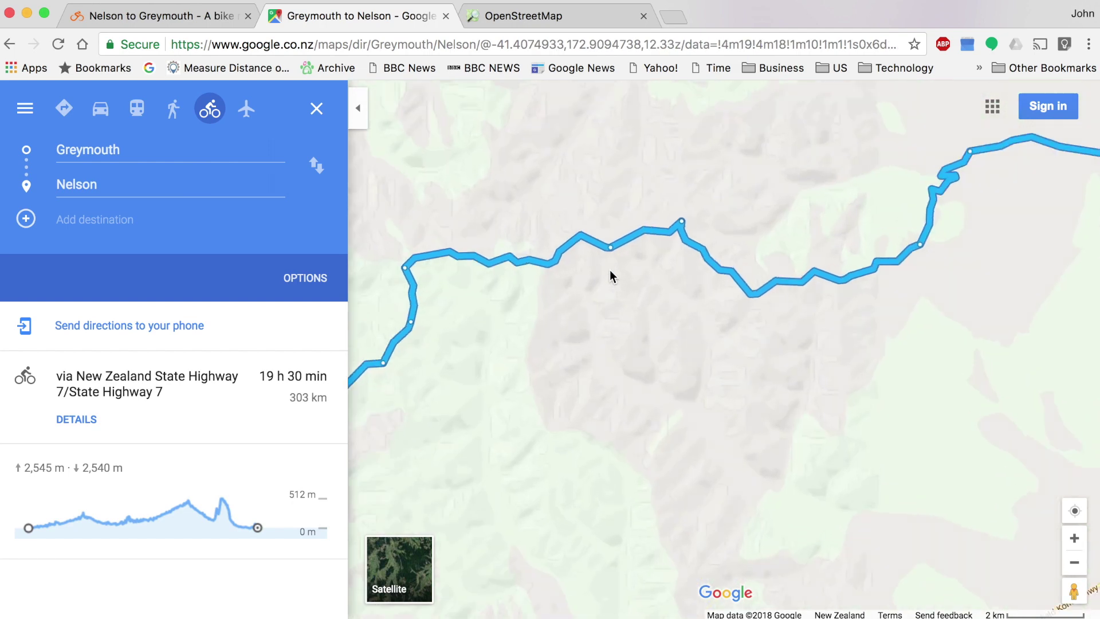
scroll(609, 270, up, 2)
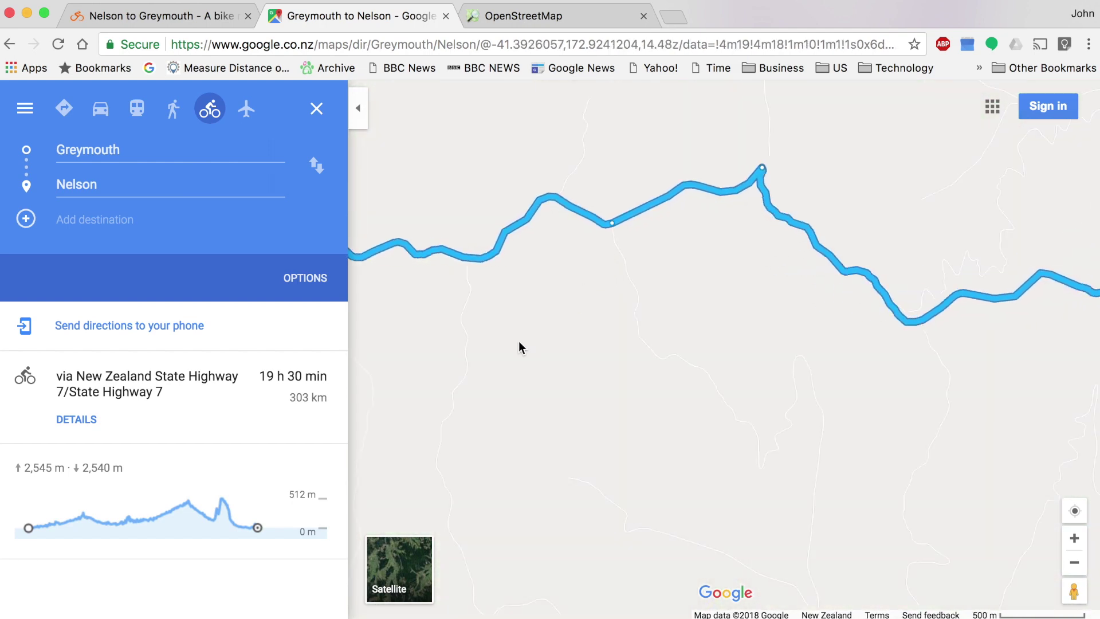
scroll(623, 304, up, 2)
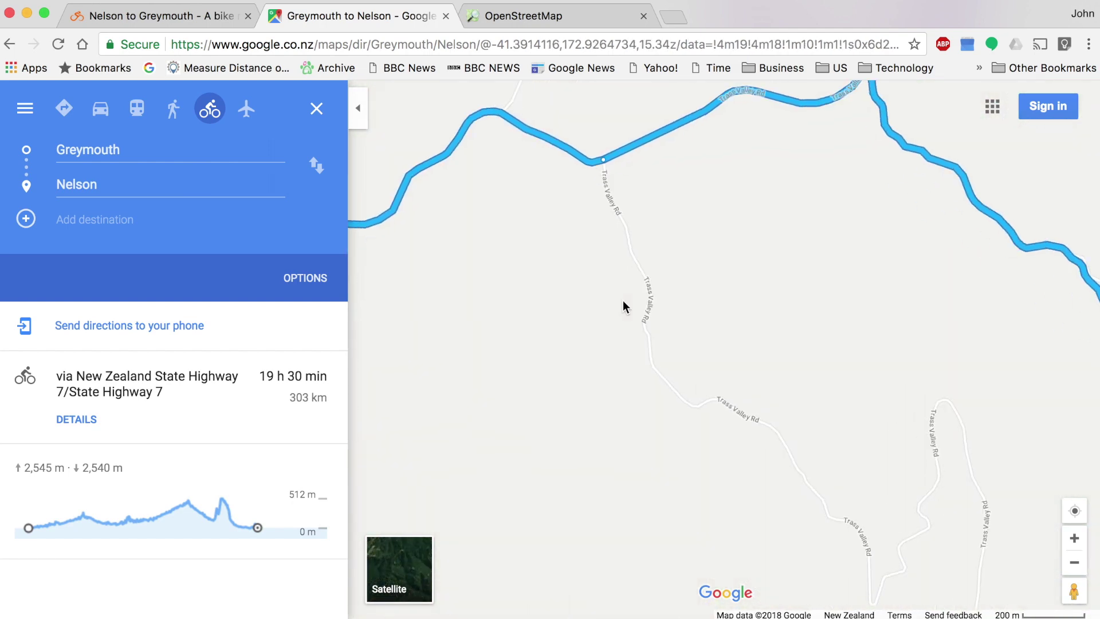
scroll(624, 304, down, 2)
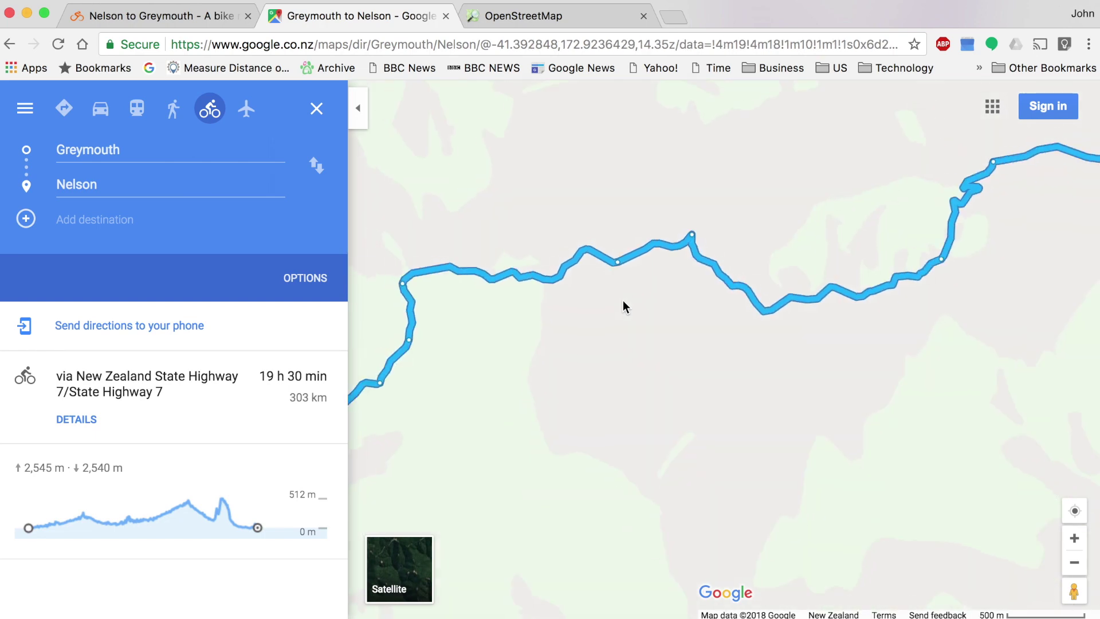
scroll(623, 304, down, 6)
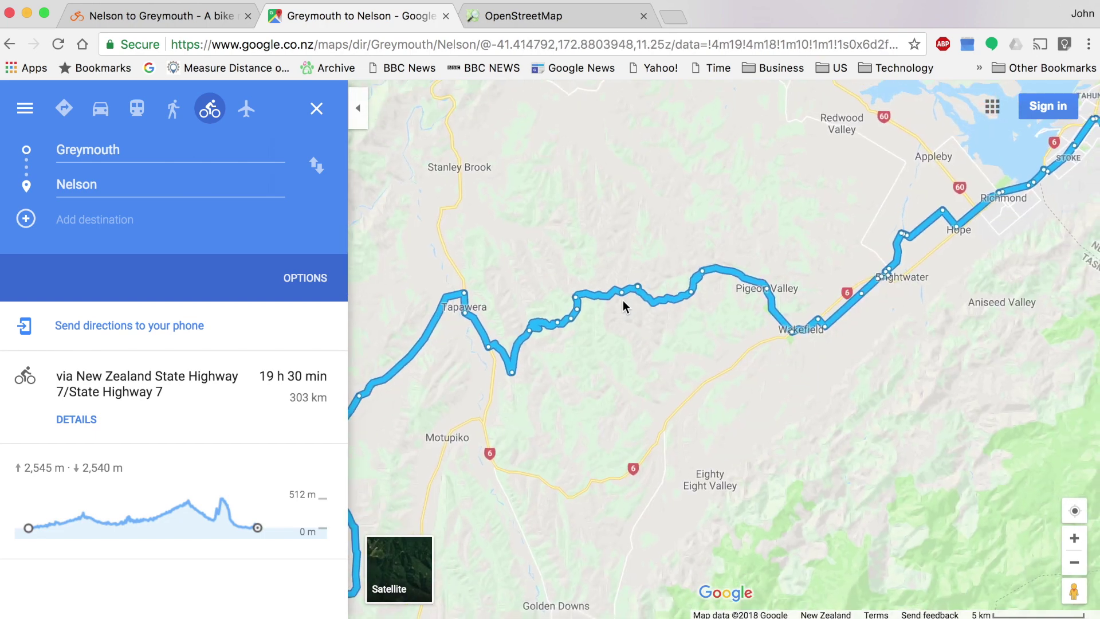
drag(618, 260, 695, 233)
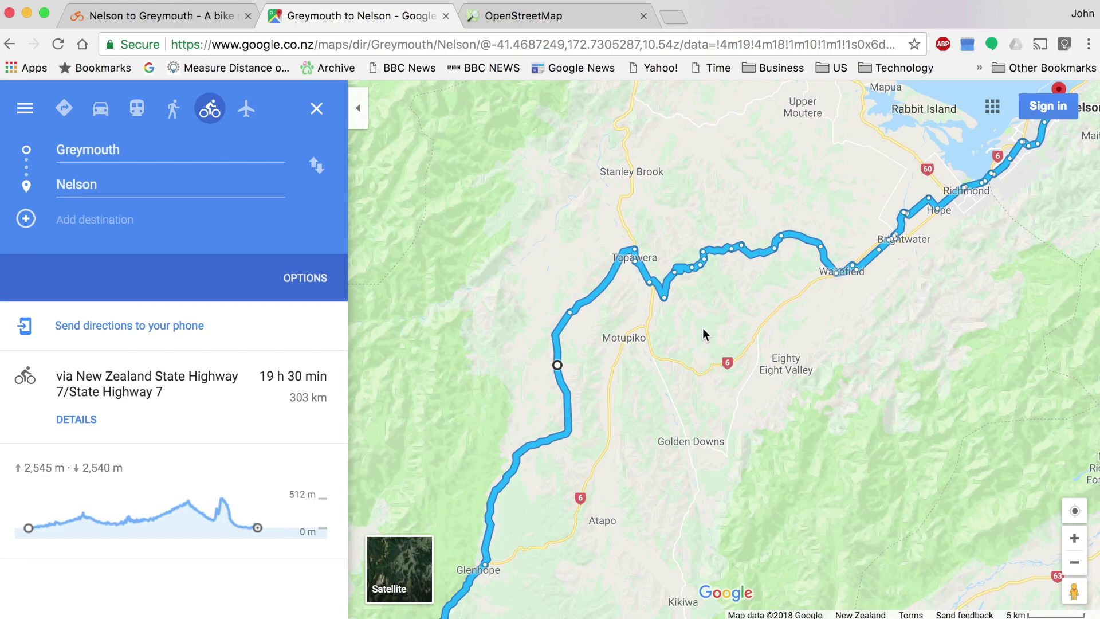
scroll(703, 254, up, 5)
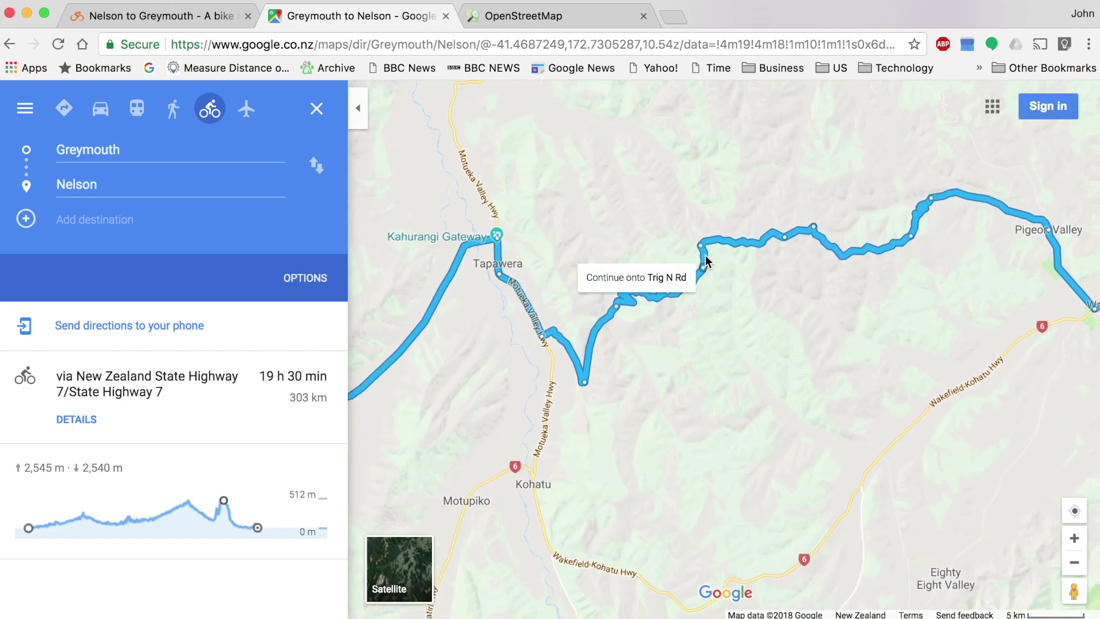
scroll(724, 430, down, 3)
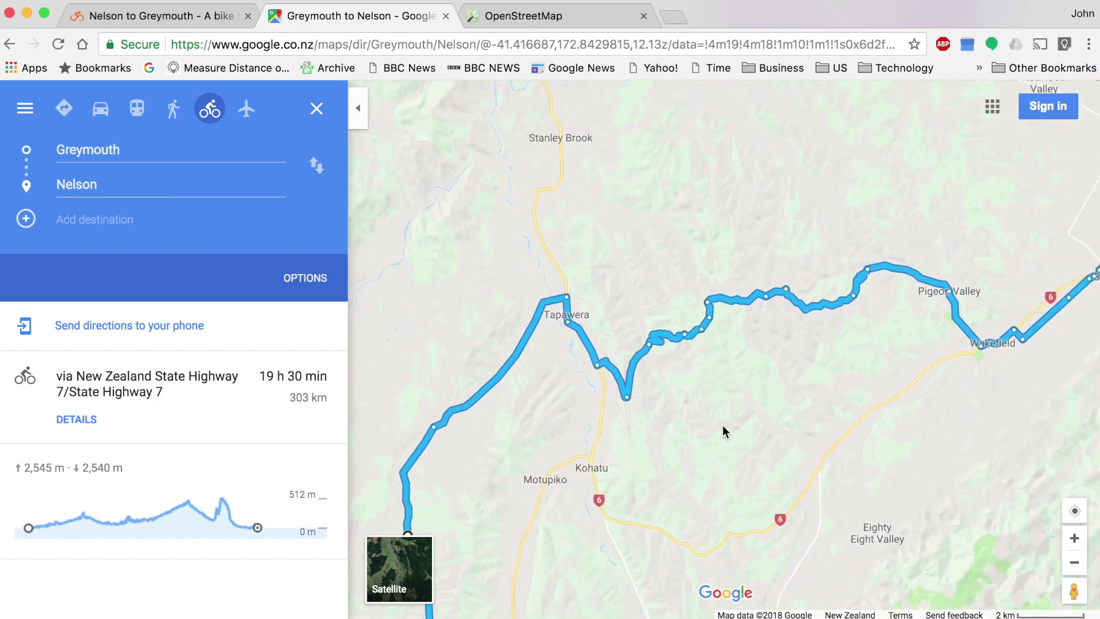
Step: Switch the OpenStreetMap map to the Standard layer
click(507, 18)
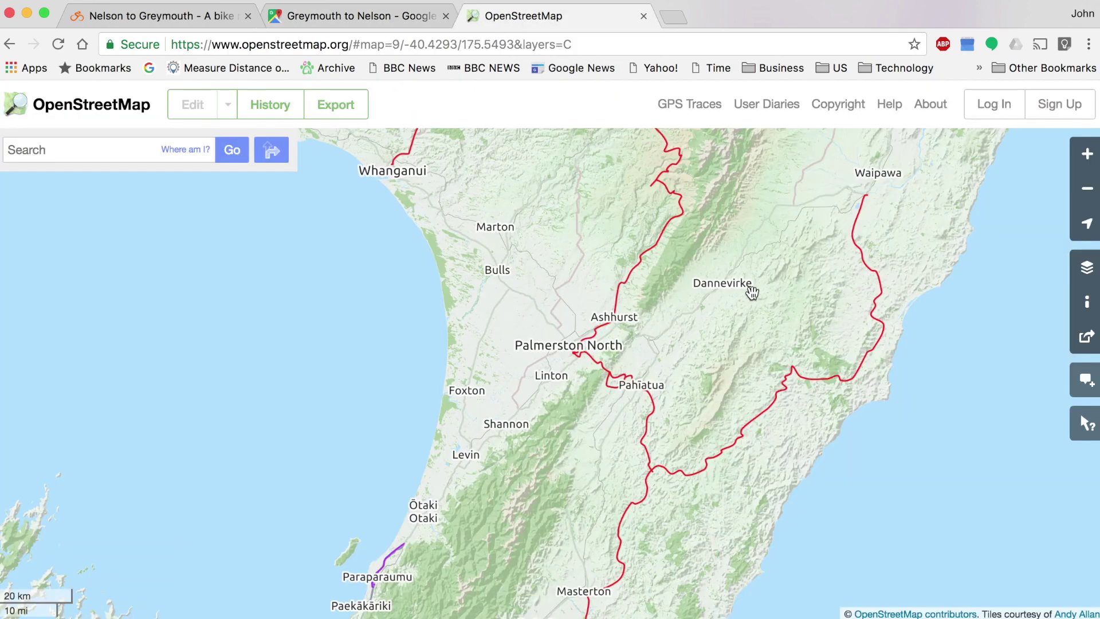
click(1086, 267)
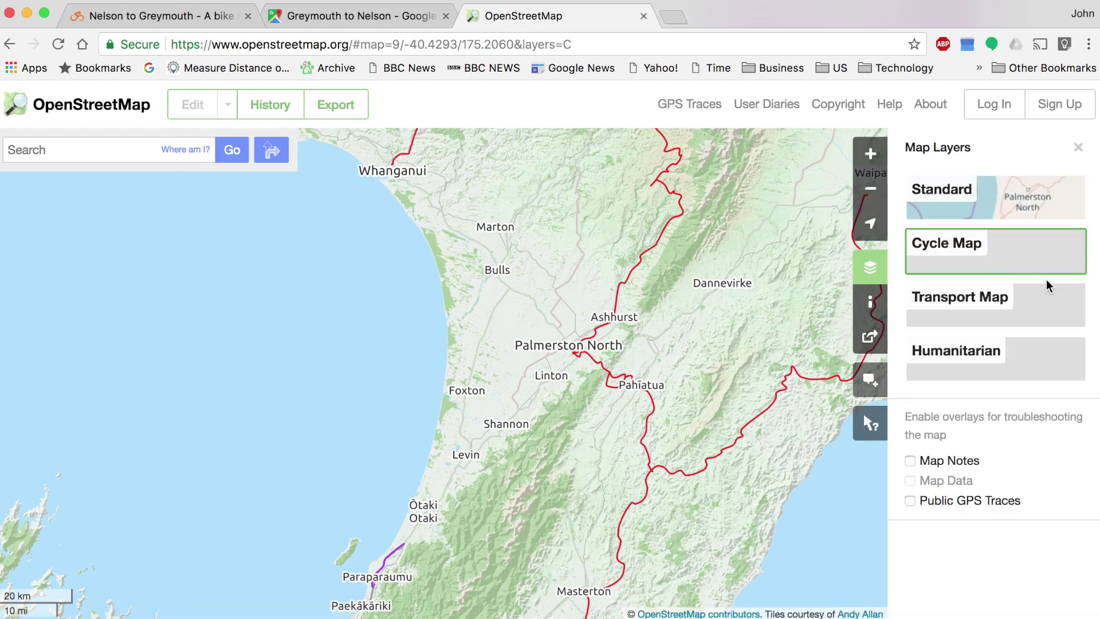
click(974, 198)
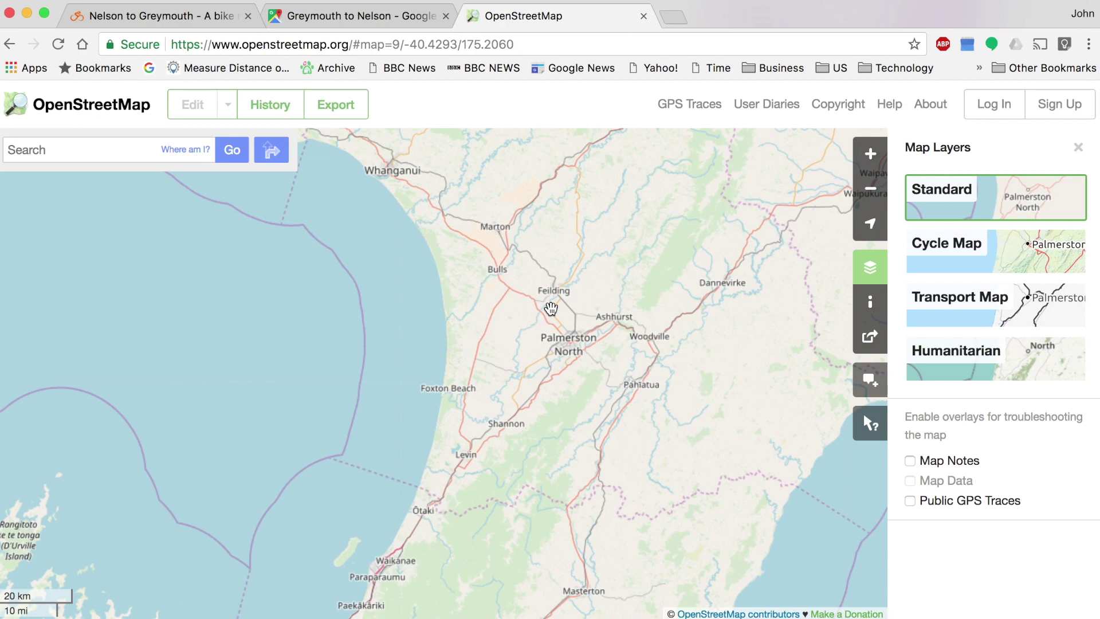
Step: Zoom out and pan to show Nelson and Wellington across Cook Strait
click(870, 188)
click(870, 188)
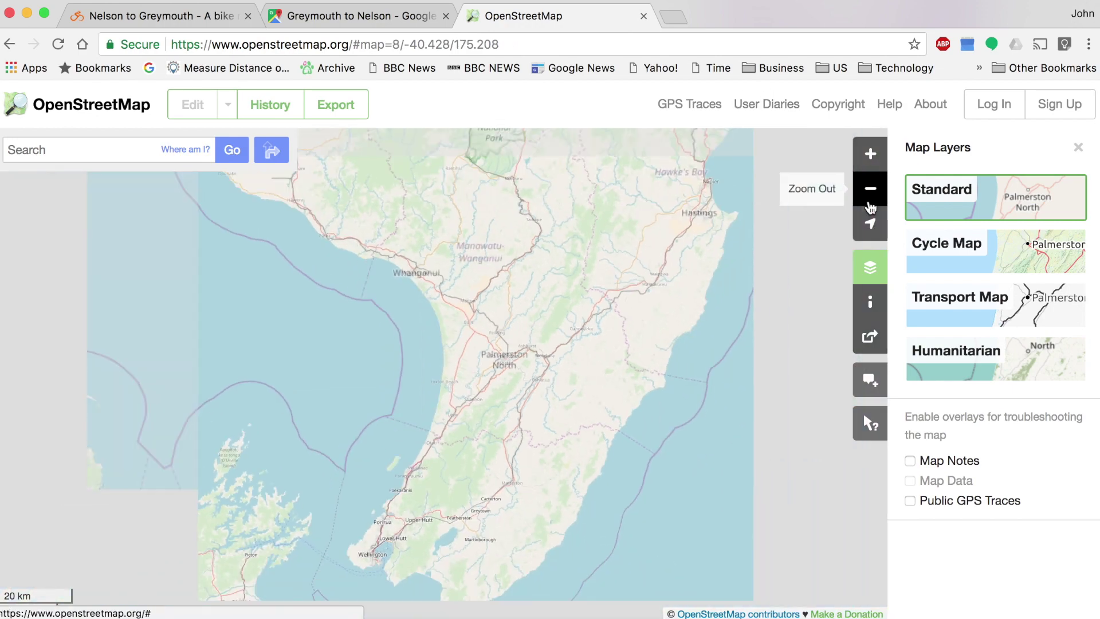
mouse_move(528, 376)
mouse_down()
mouse_move(557, 445)
mouse_move(523, 459)
mouse_up()
mouse_move(493, 363)
mouse_down()
mouse_move(535, 454)
mouse_move(544, 448)
mouse_up()
drag(522, 314, 553, 430)
drag(573, 471, 578, 164)
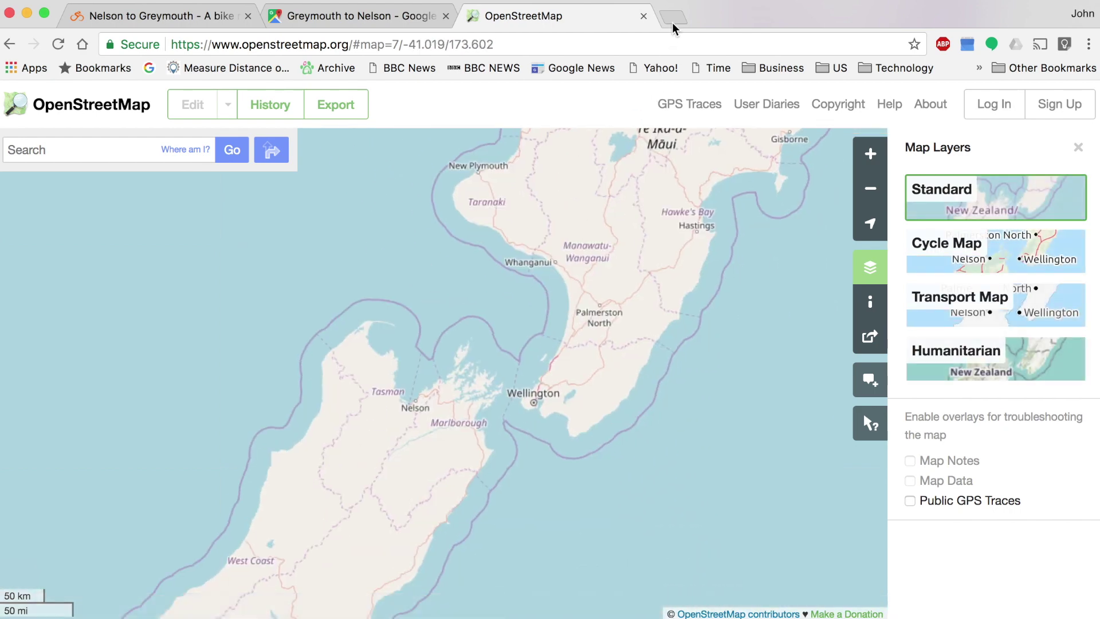
click(674, 17)
Step: Search for 'osmand' and open the osmand.net website from the results
text(osmand)
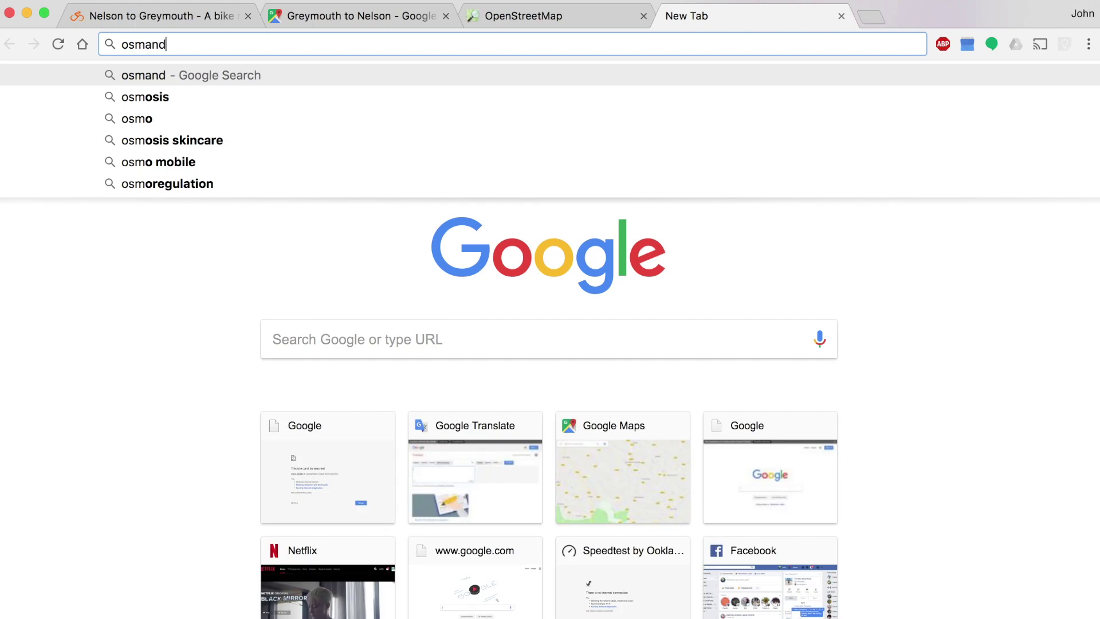
key(Return)
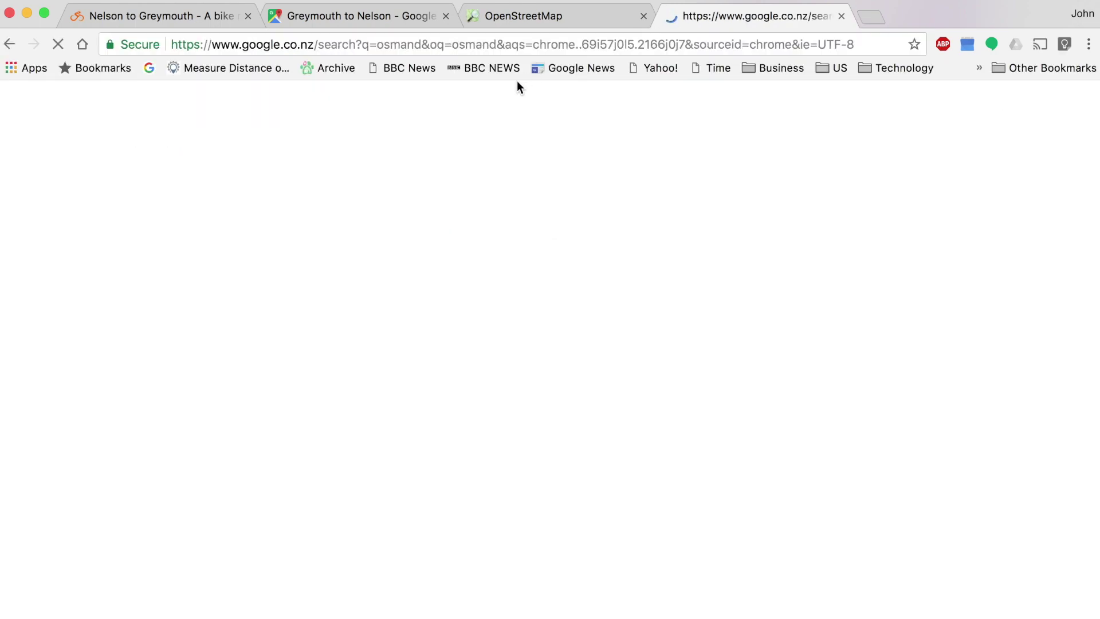
click(200, 244)
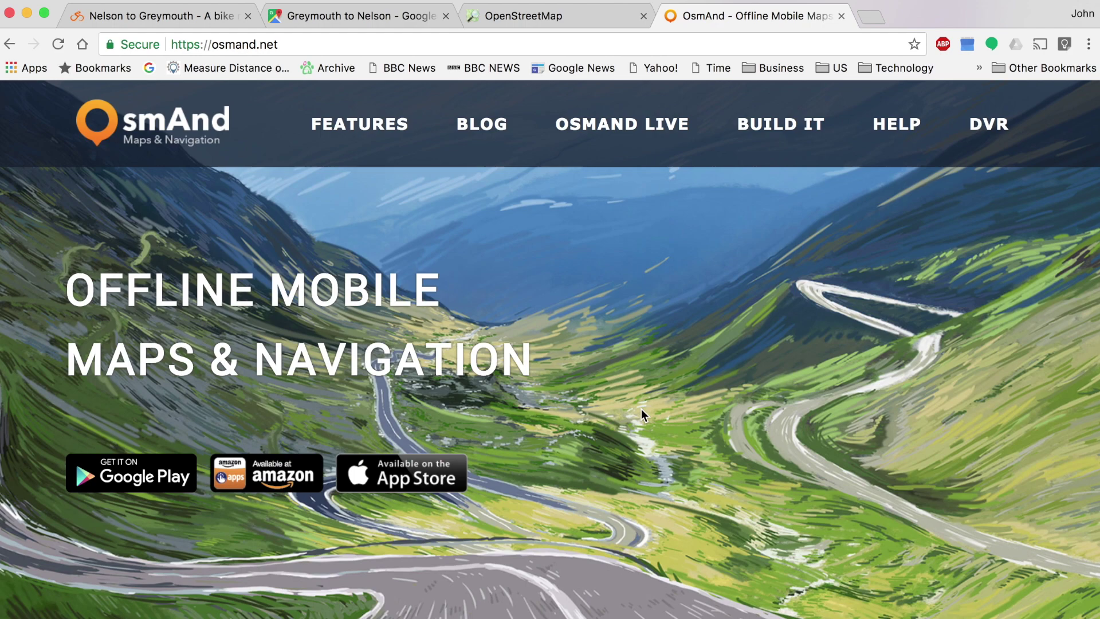
scroll(640, 411, down, 6)
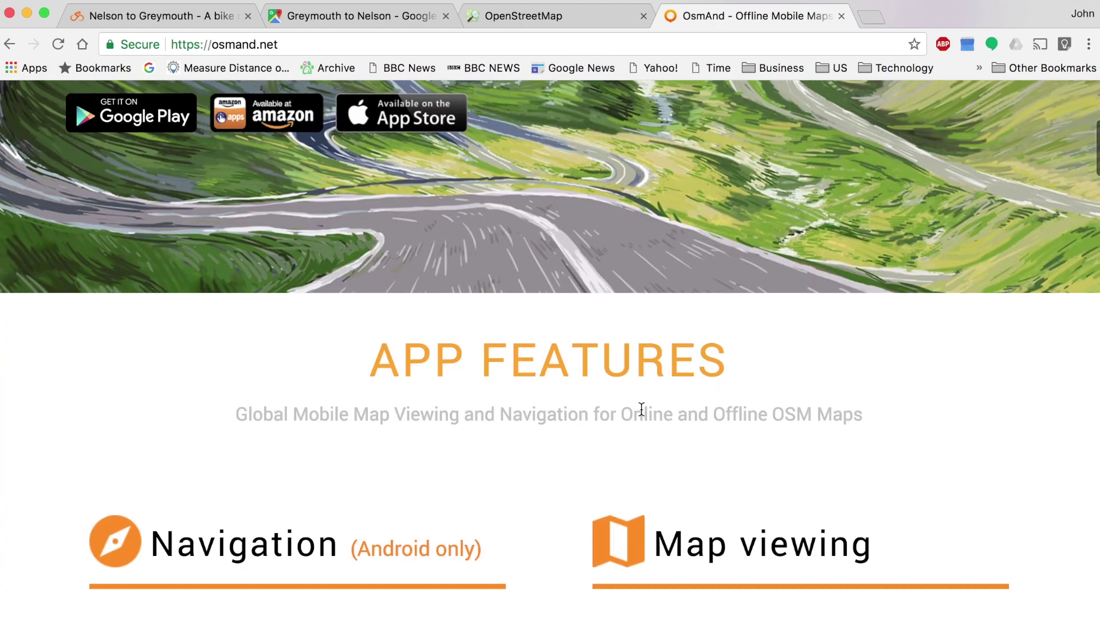
scroll(641, 408, down, 10)
scroll(554, 456, up, 8)
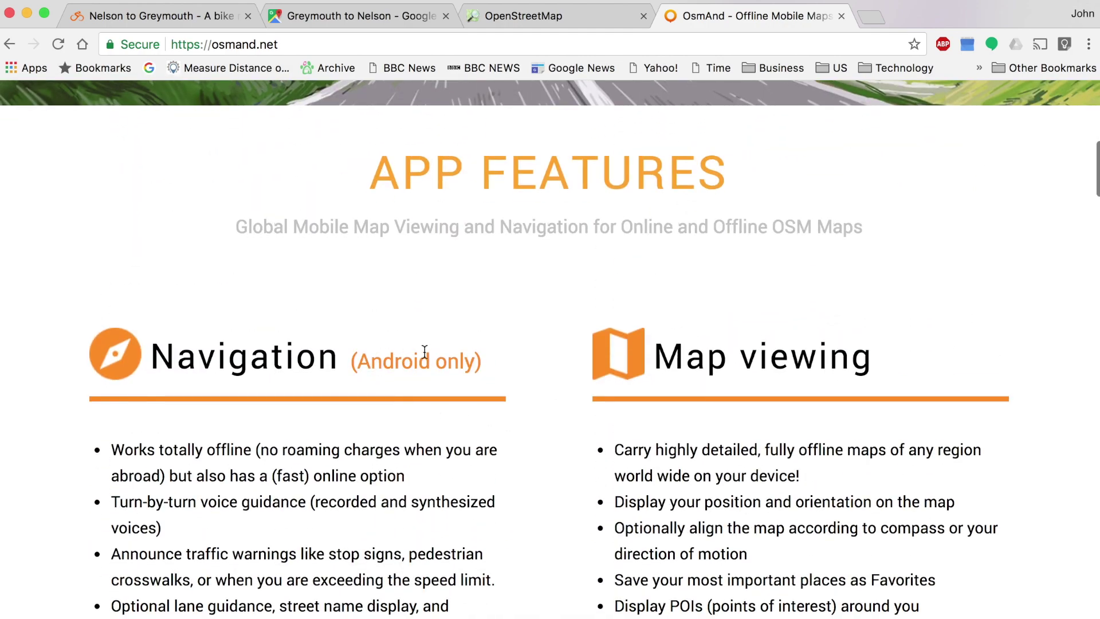
scroll(520, 407, down, 13)
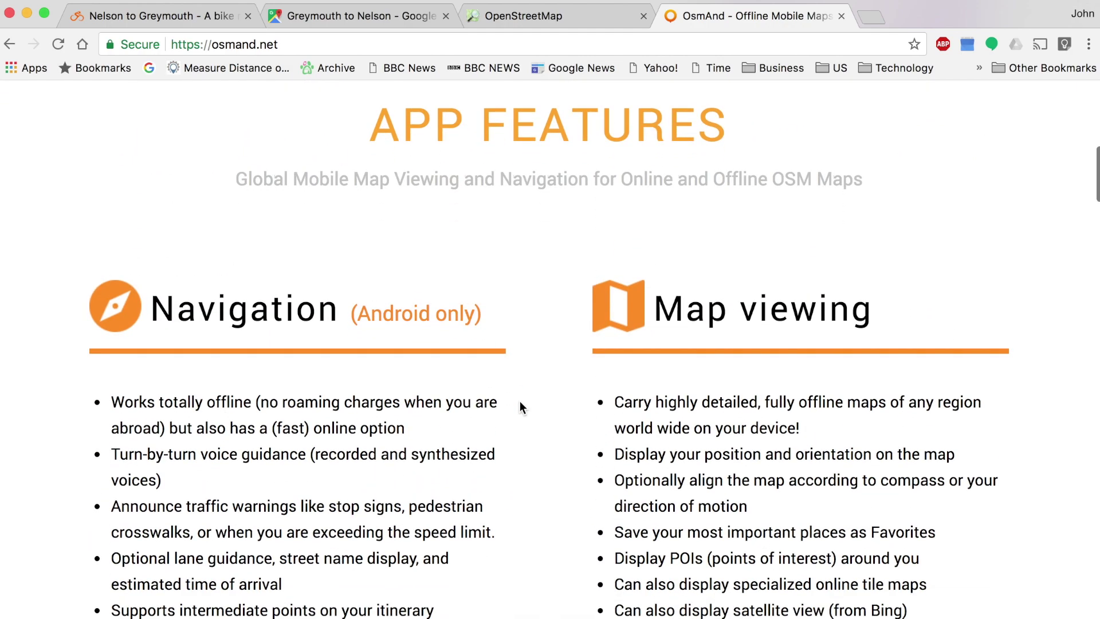
scroll(520, 406, up, 8)
scroll(520, 407, up, 12)
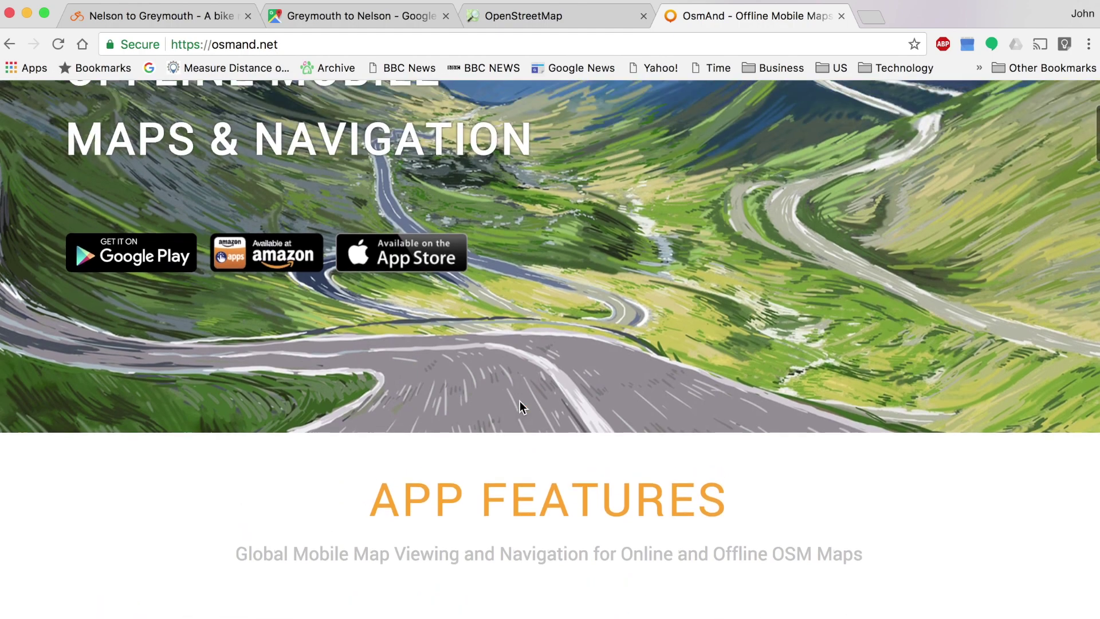
scroll(462, 390, down, 11)
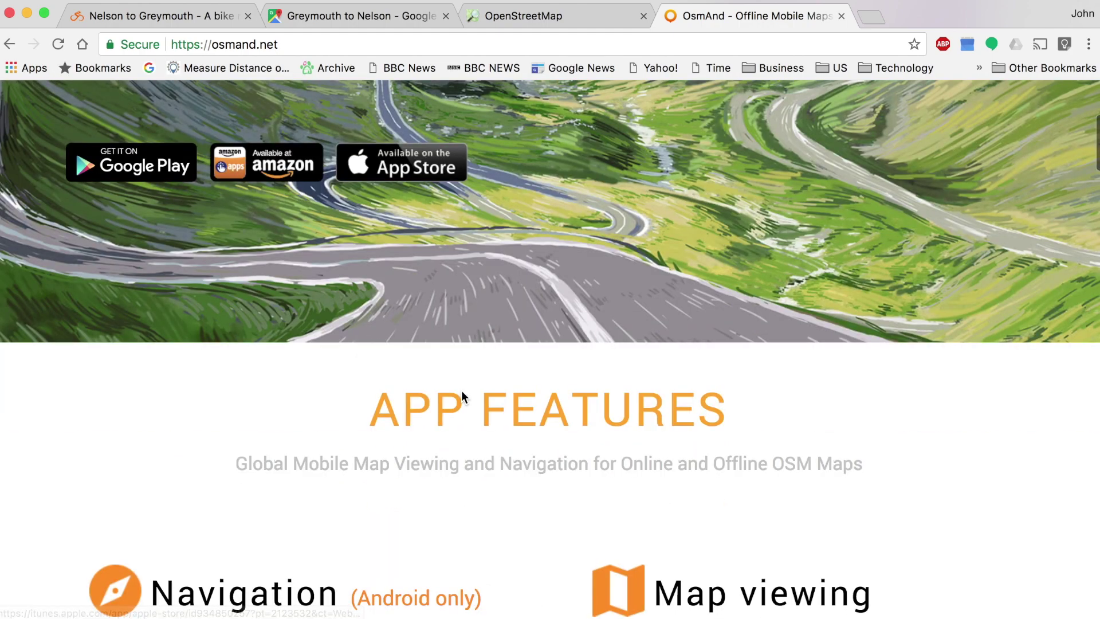
scroll(508, 408, down, 9)
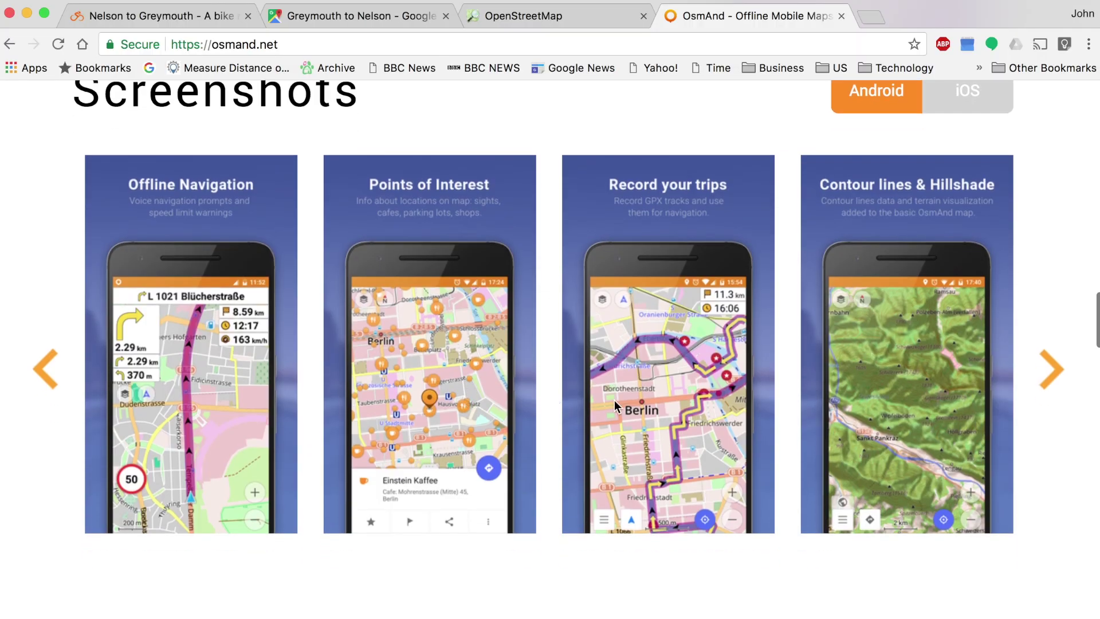
Step: Browse down to the OsmAnd screenshots, then return to the Google Maps directions
scroll(614, 403, down, 2)
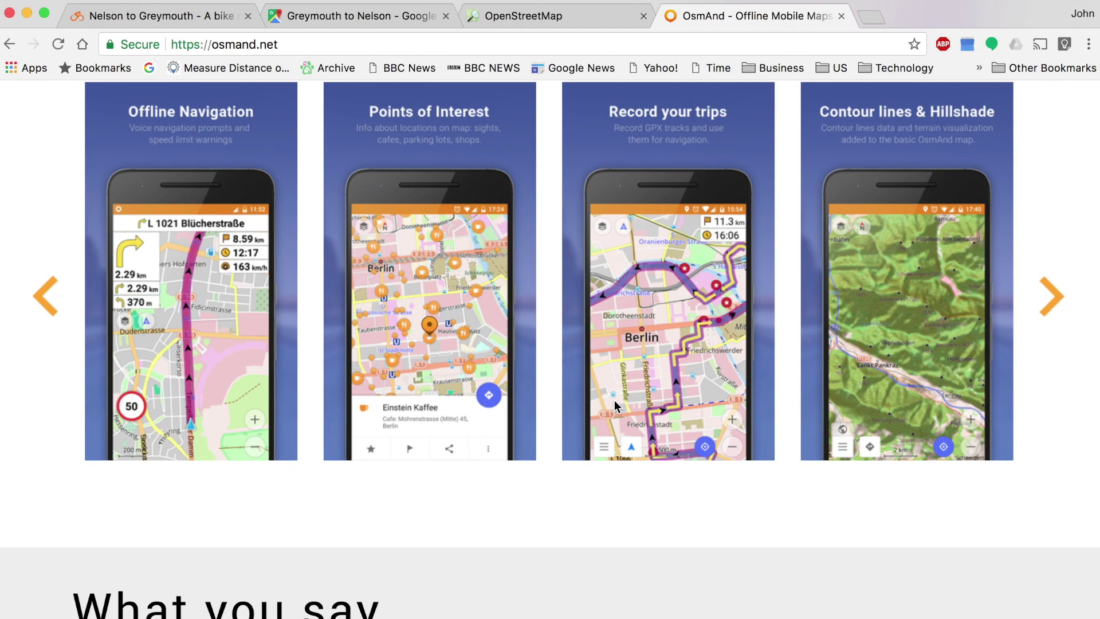
scroll(614, 399, down, 5)
scroll(614, 400, down, 2)
scroll(614, 399, up, 20)
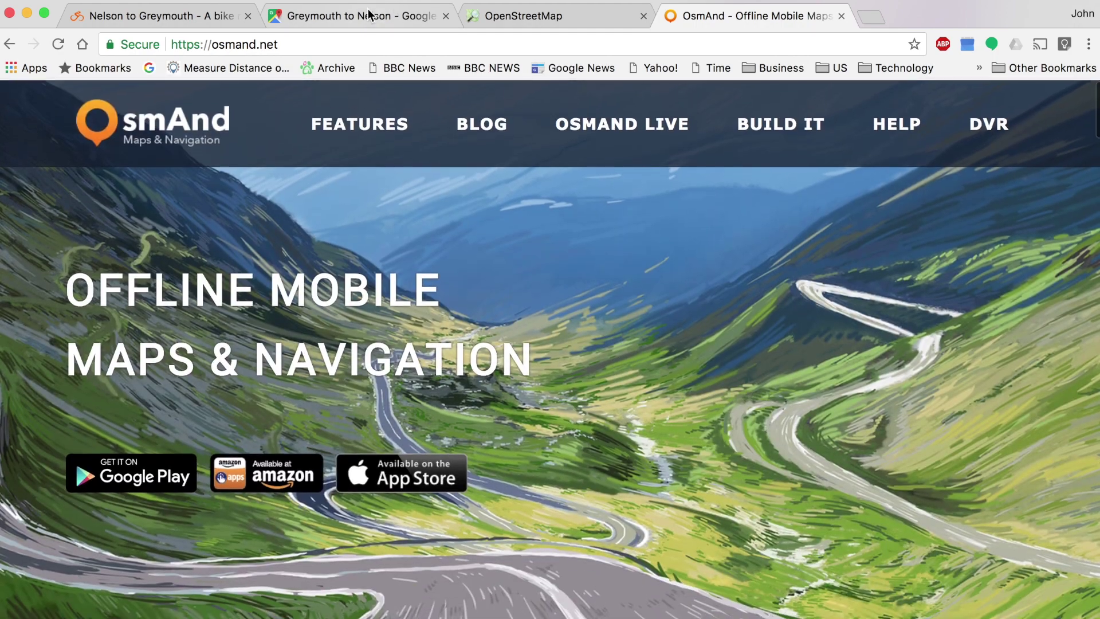
click(361, 15)
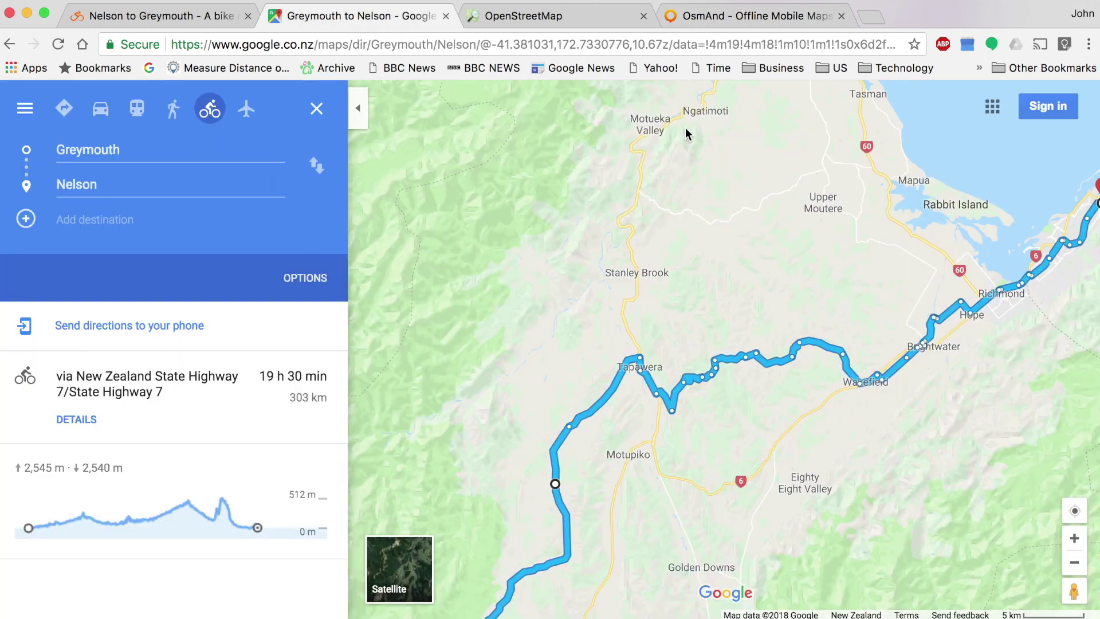
Step: Return to the Ride with GPS 'Nelson to Greymouth' route page
click(173, 18)
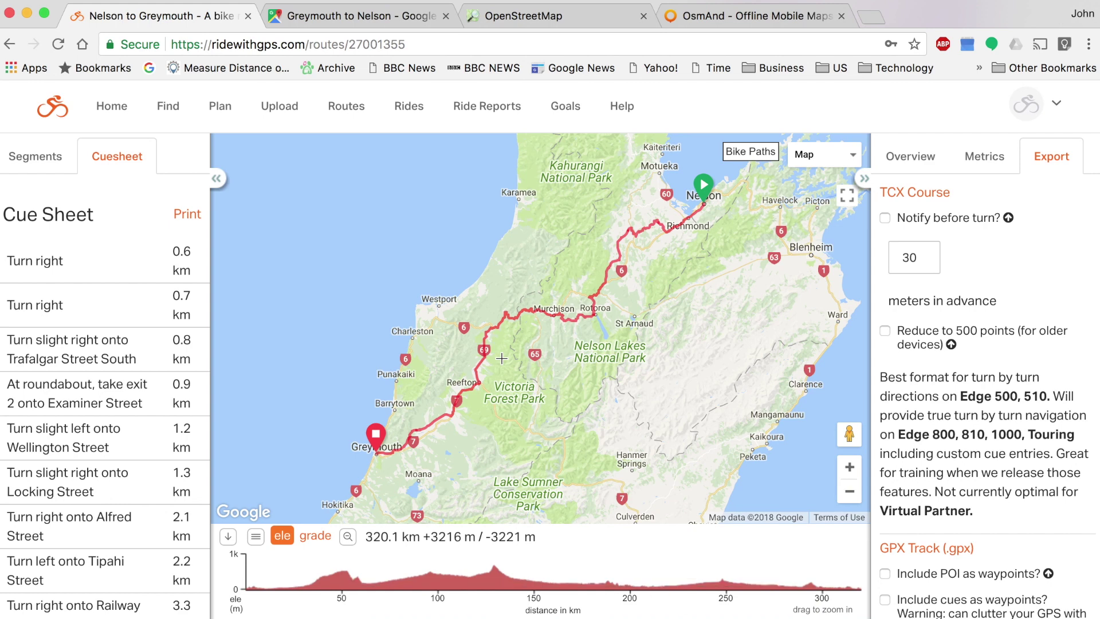
Step: Go to the profile home page and start a blank 0.0 km route plan
click(111, 110)
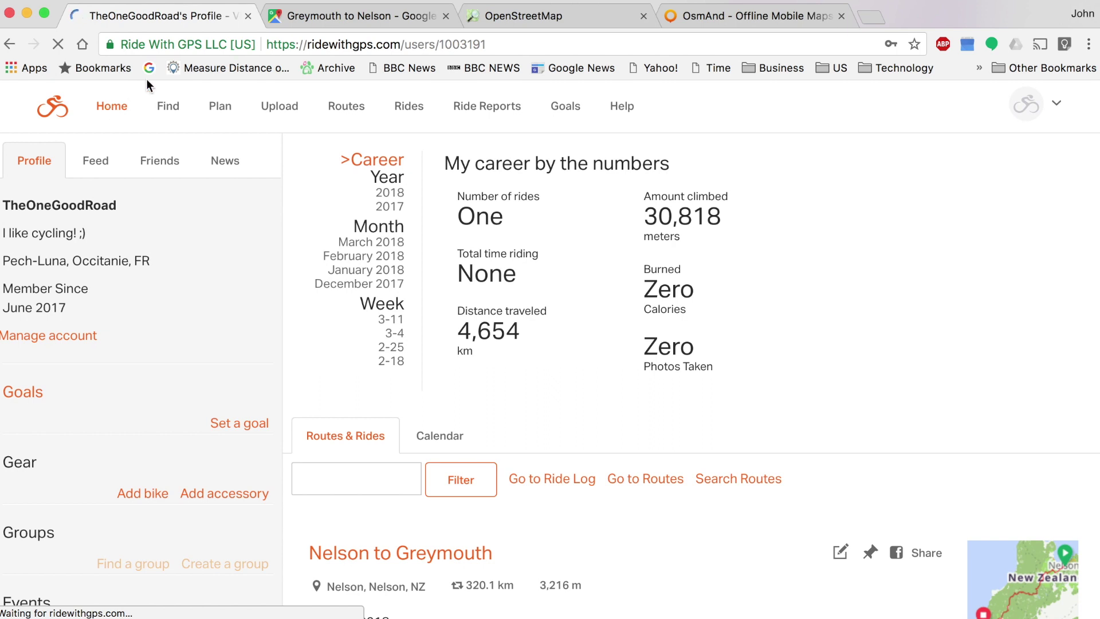
click(218, 107)
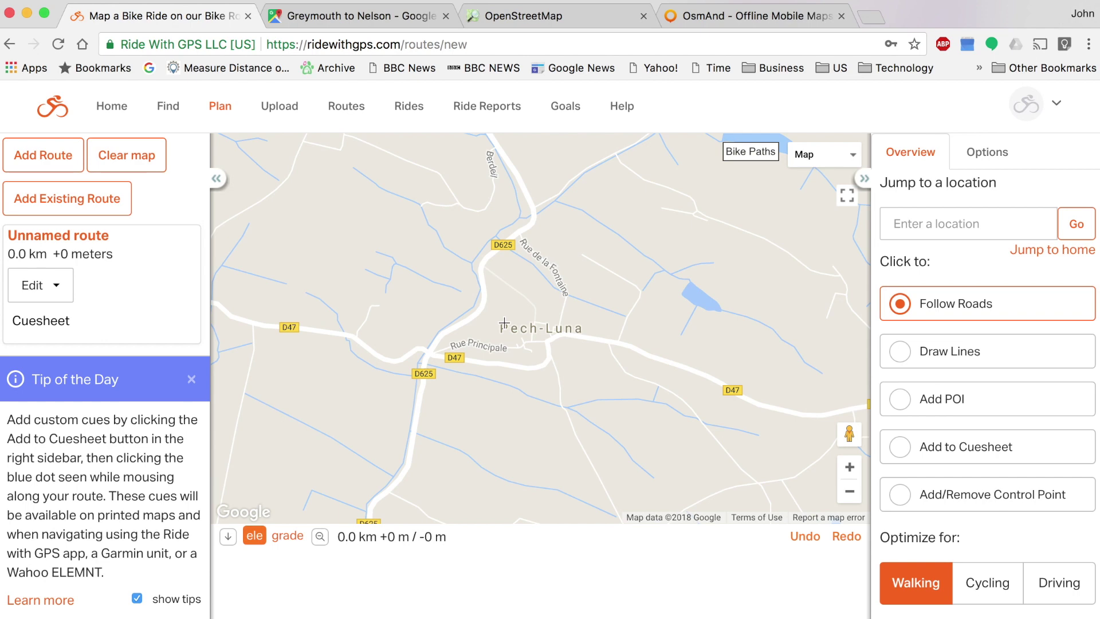
Step: Jump to 'nelson new zealand', set it as the start point, and zoom out to Tasman Bay
click(987, 224)
text(nelson new zealnad)
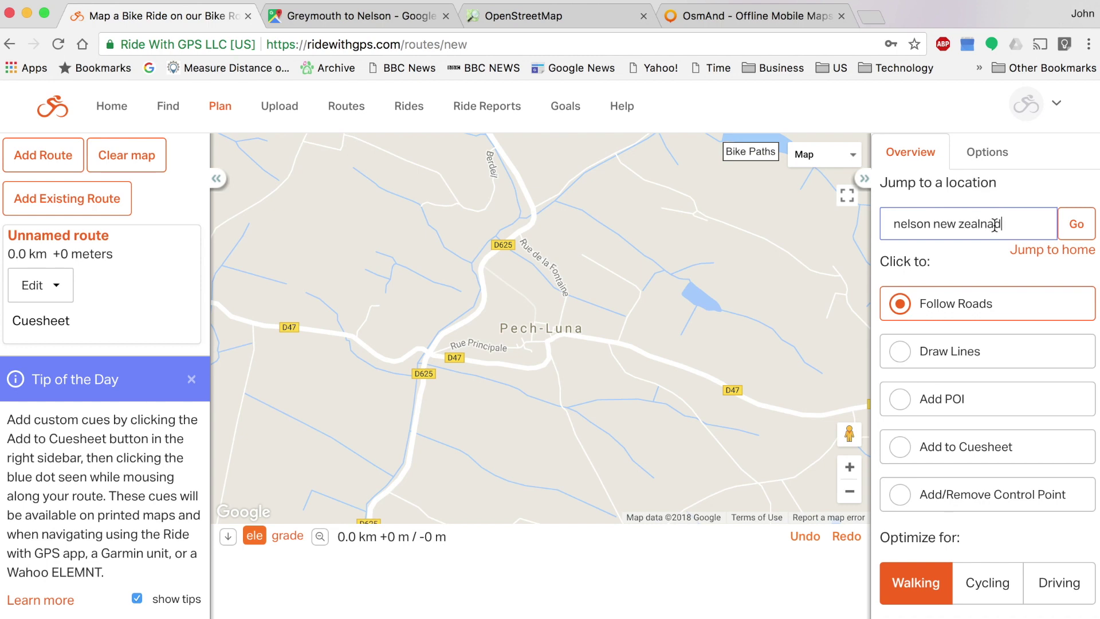
click(1081, 230)
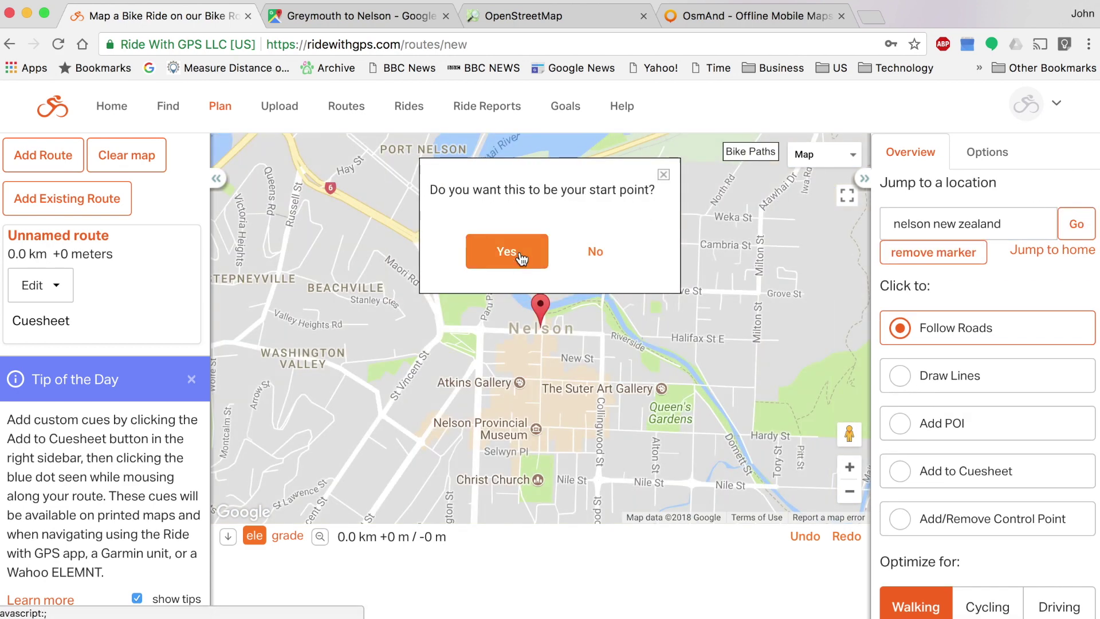
click(506, 252)
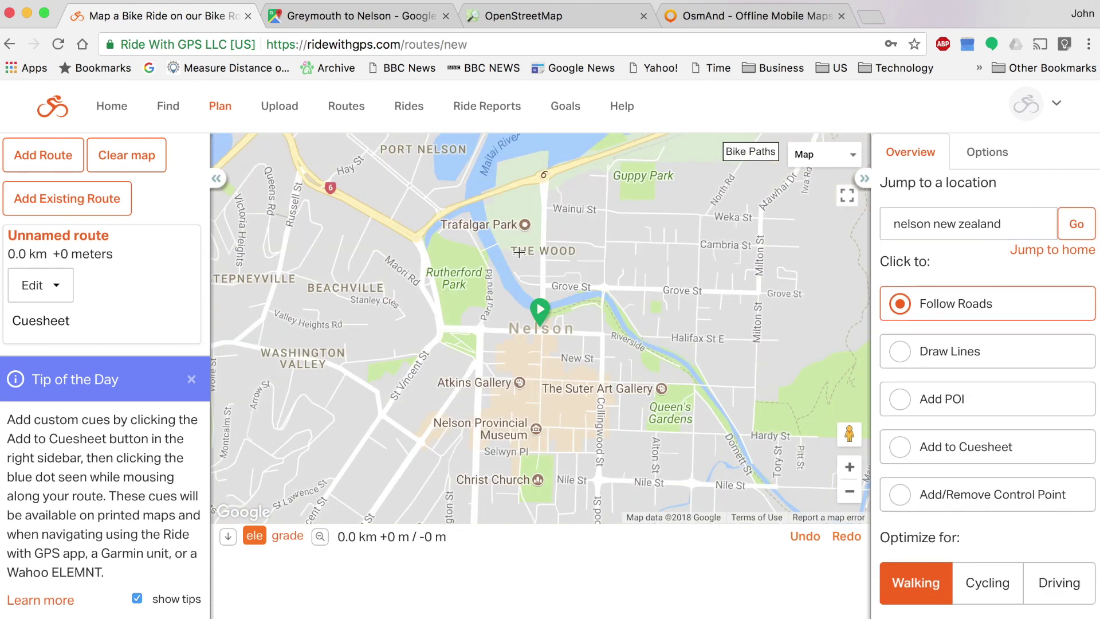
click(849, 490)
click(849, 490)
click(849, 490)
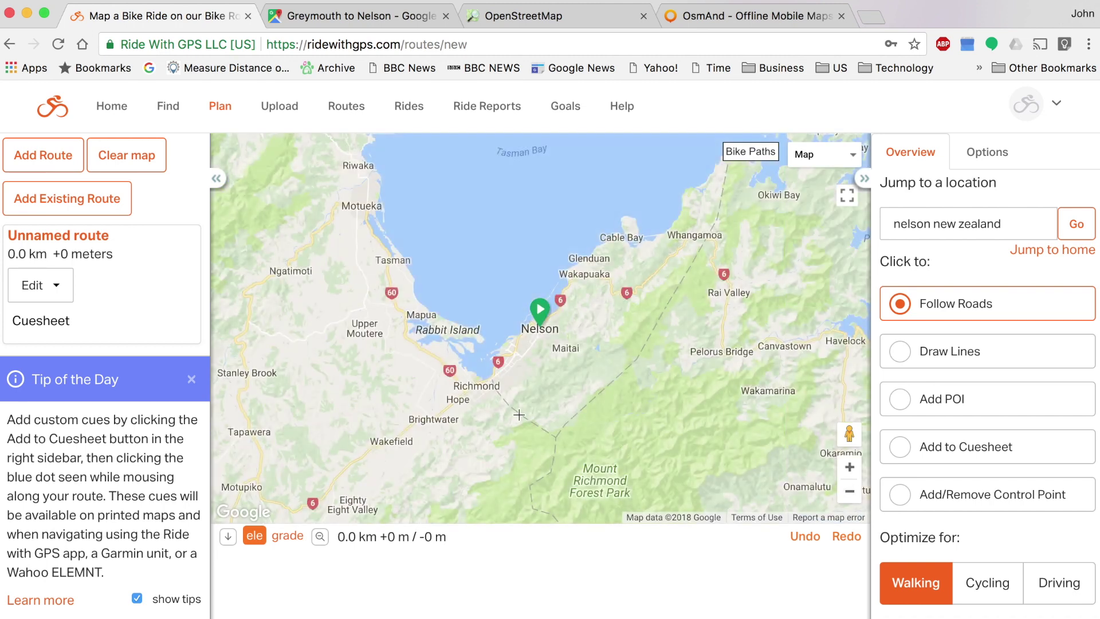
Step: Add Greymouth as the end point, creating a 285.7 km road route from Nelson
click(850, 491)
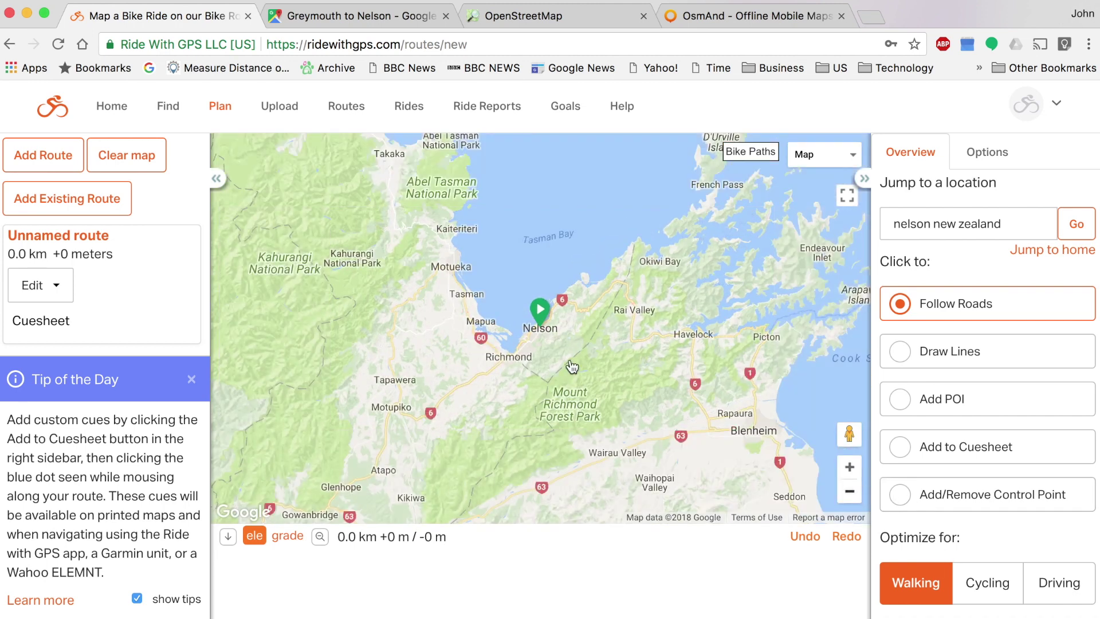
drag(596, 317, 803, 236)
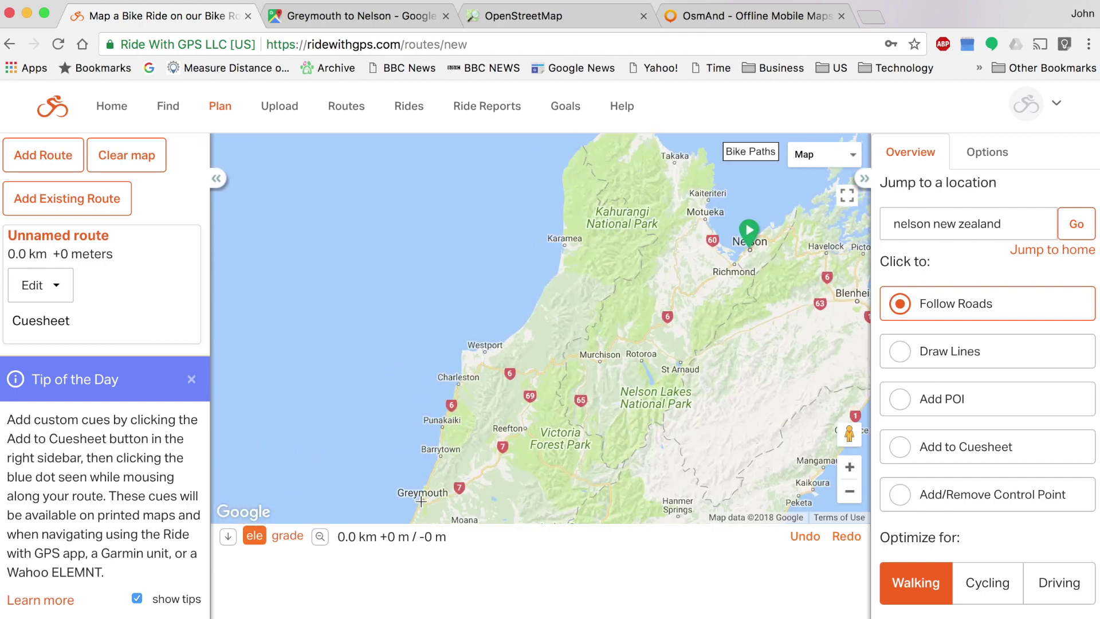
scroll(421, 502, down, 5)
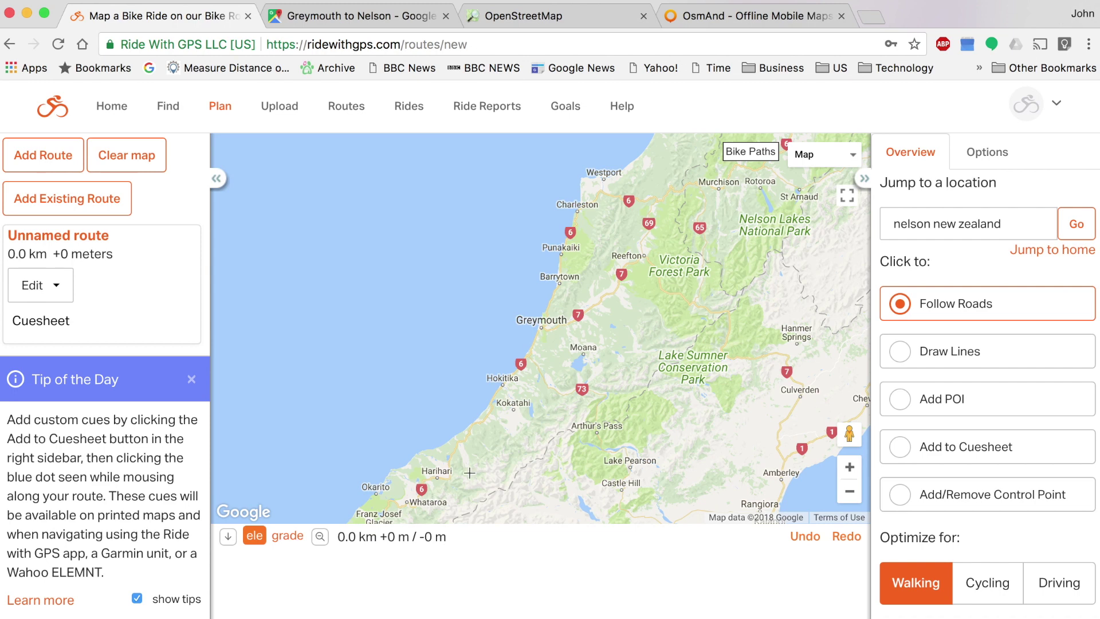
click(540, 328)
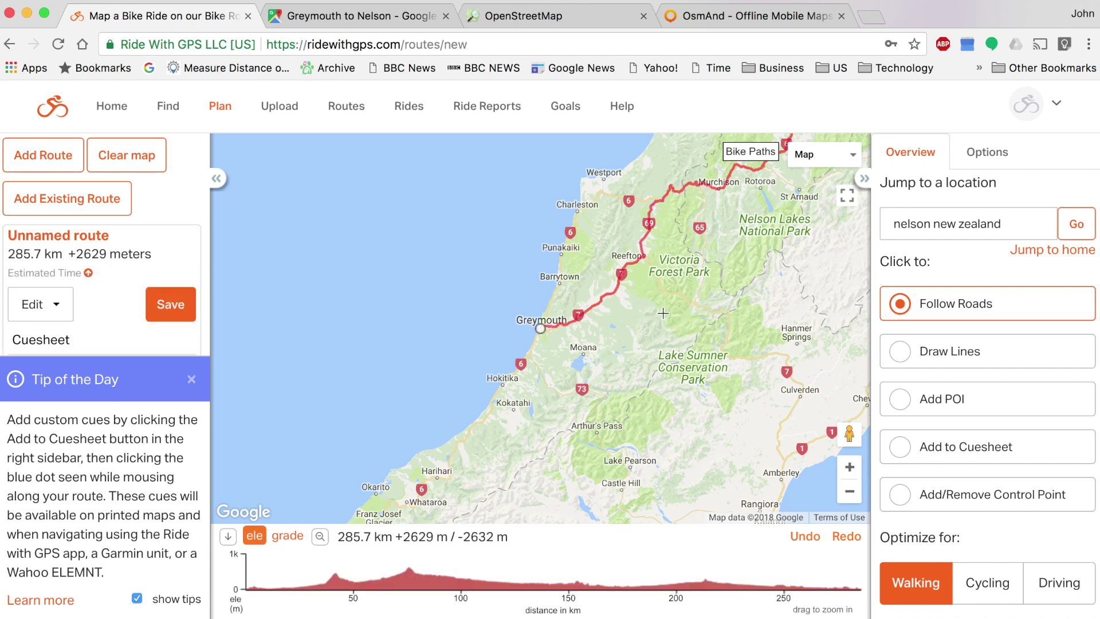
drag(739, 215, 622, 376)
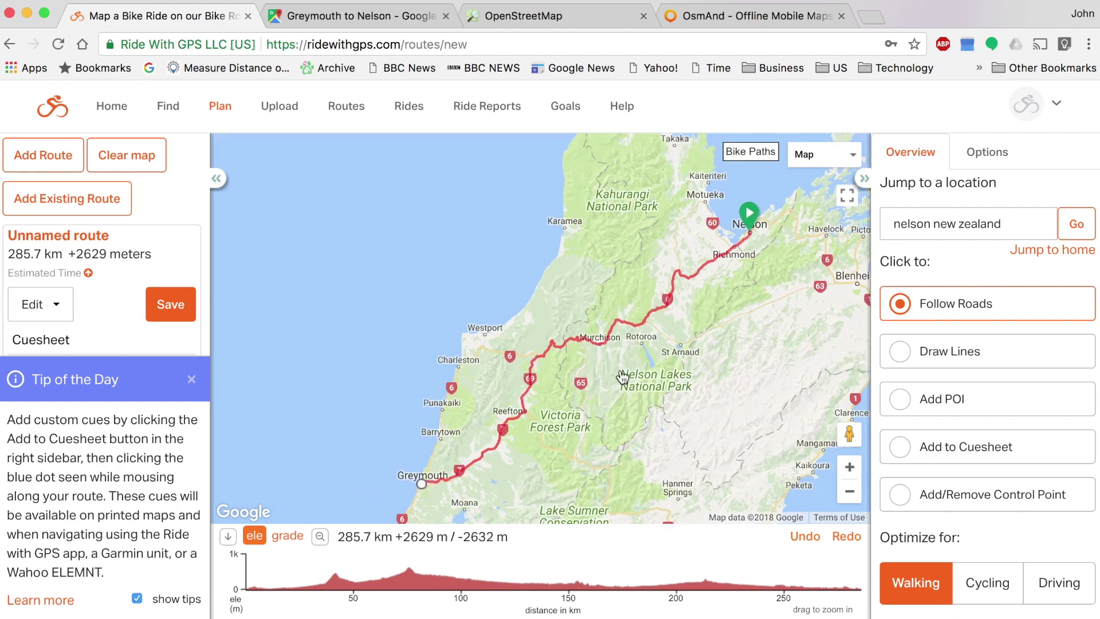
Step: Switch the base map to OSM Cycle and zoom in one level on the route
click(837, 160)
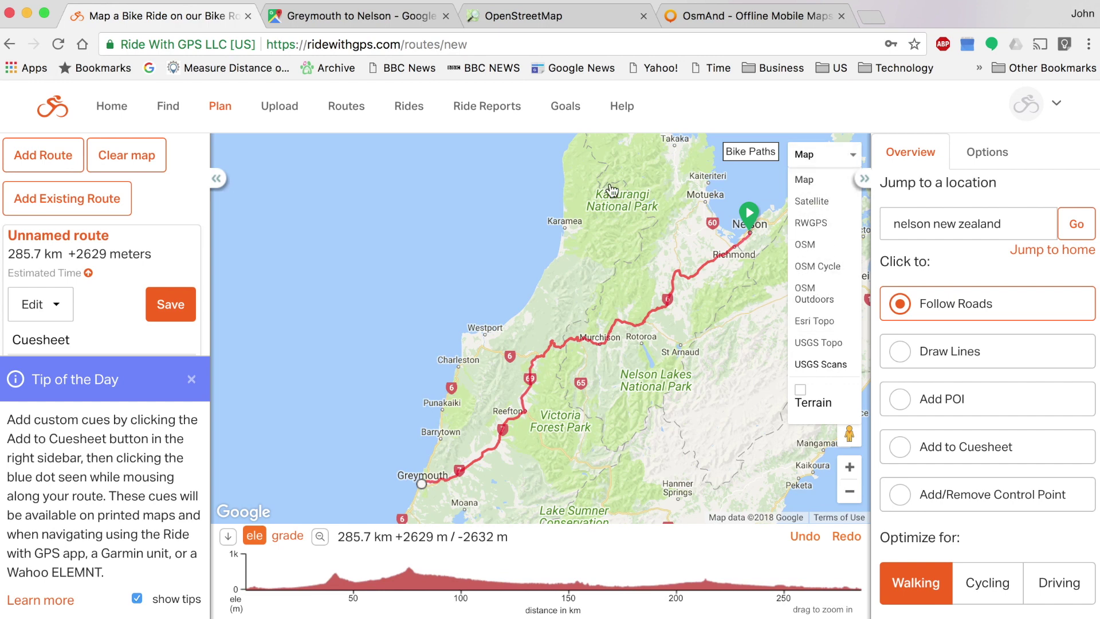
click(825, 156)
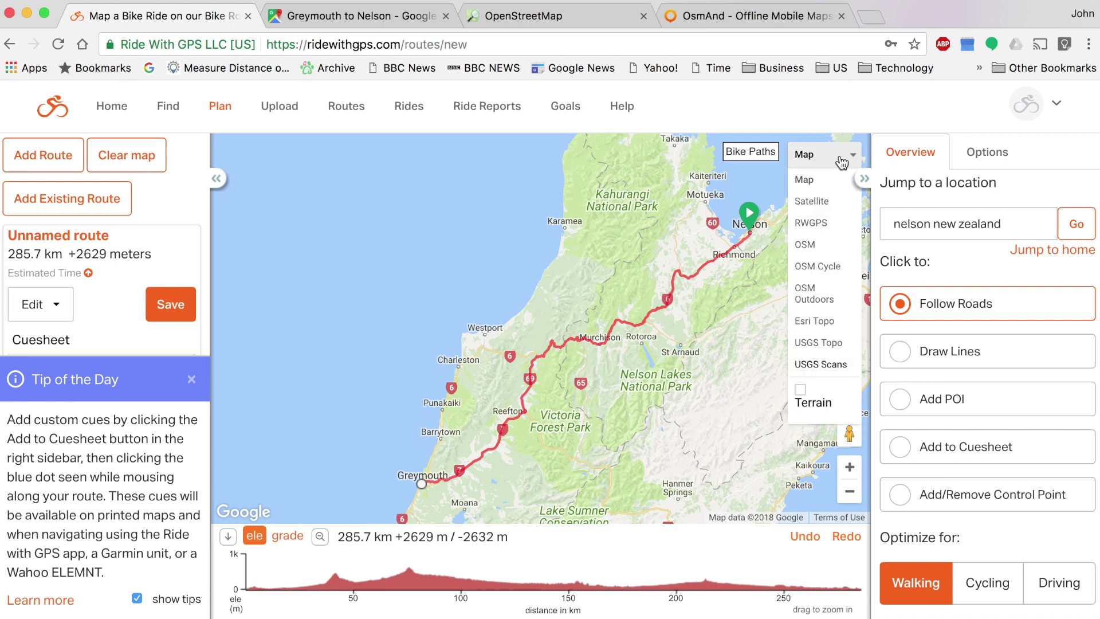
click(840, 269)
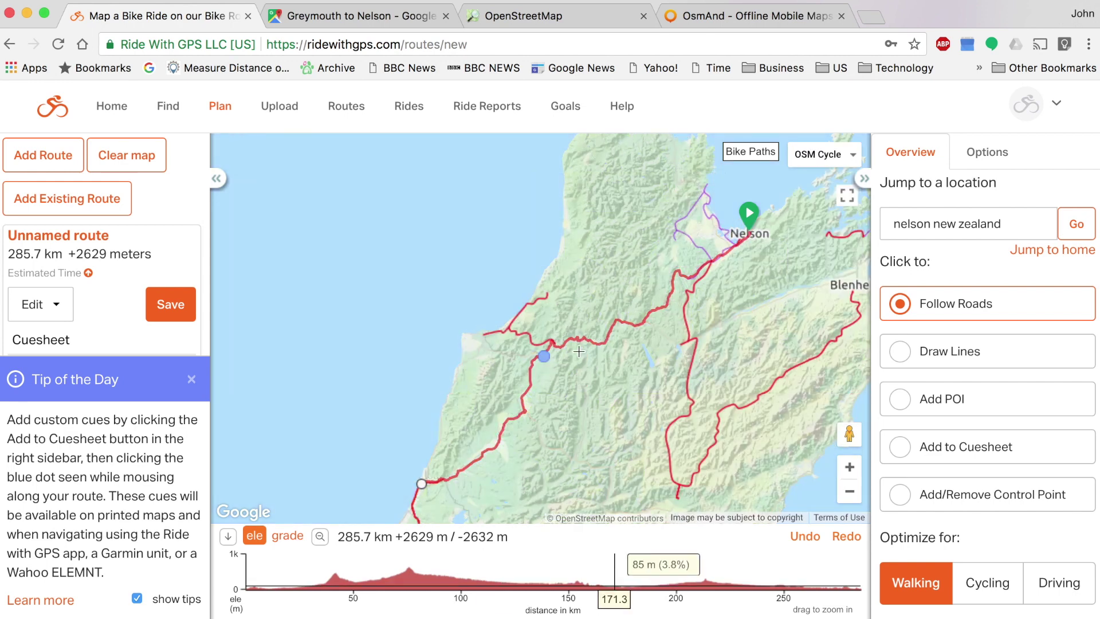
drag(746, 367, 627, 329)
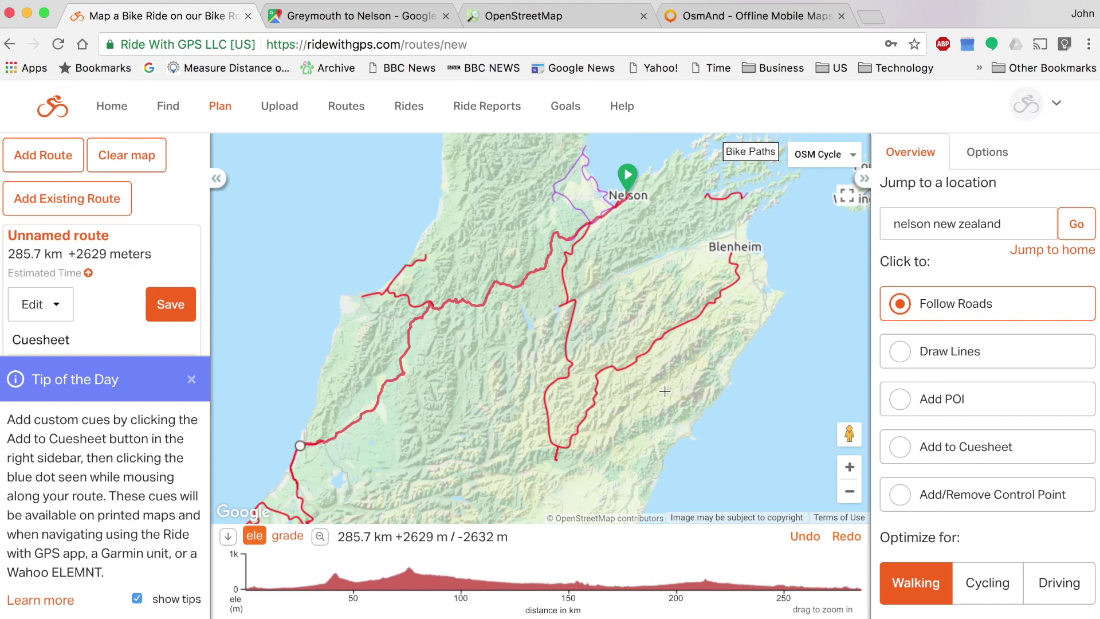
click(850, 467)
Step: Pan and zoom in on the Wakefield and Brightwater area
scroll(716, 424, down, 3)
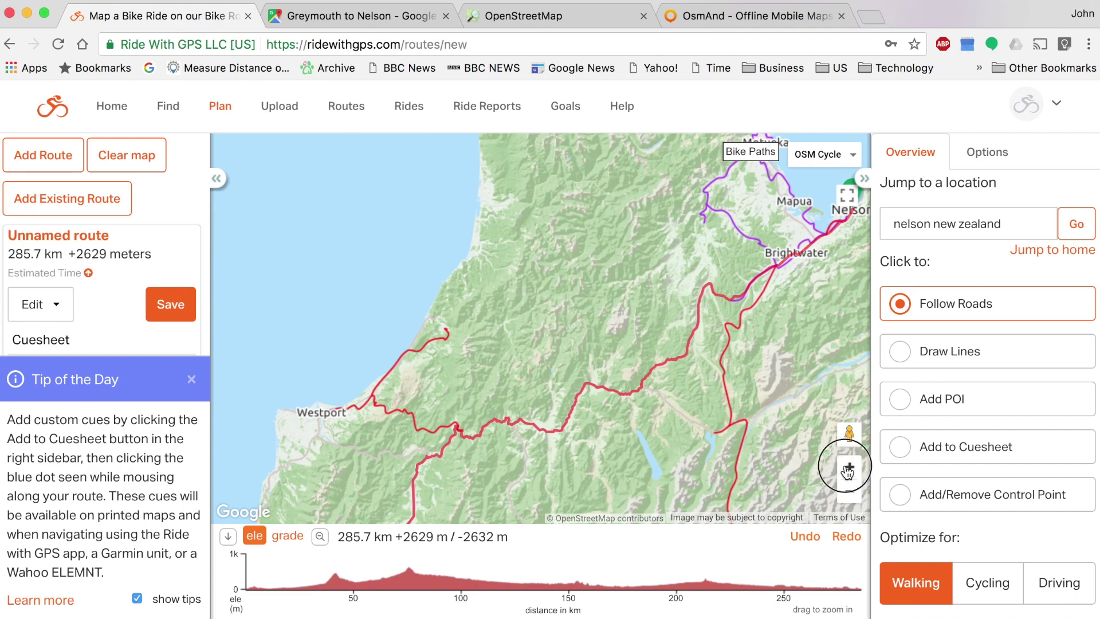
key(super+z)
scroll(801, 353, up, 2)
drag(769, 322, 347, 413)
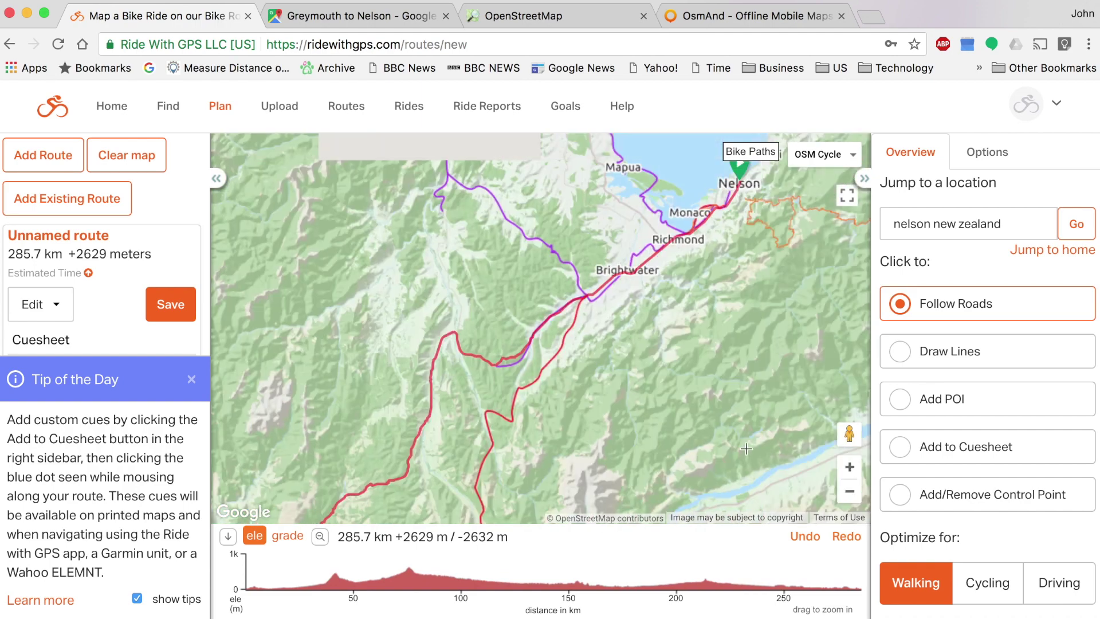
click(849, 467)
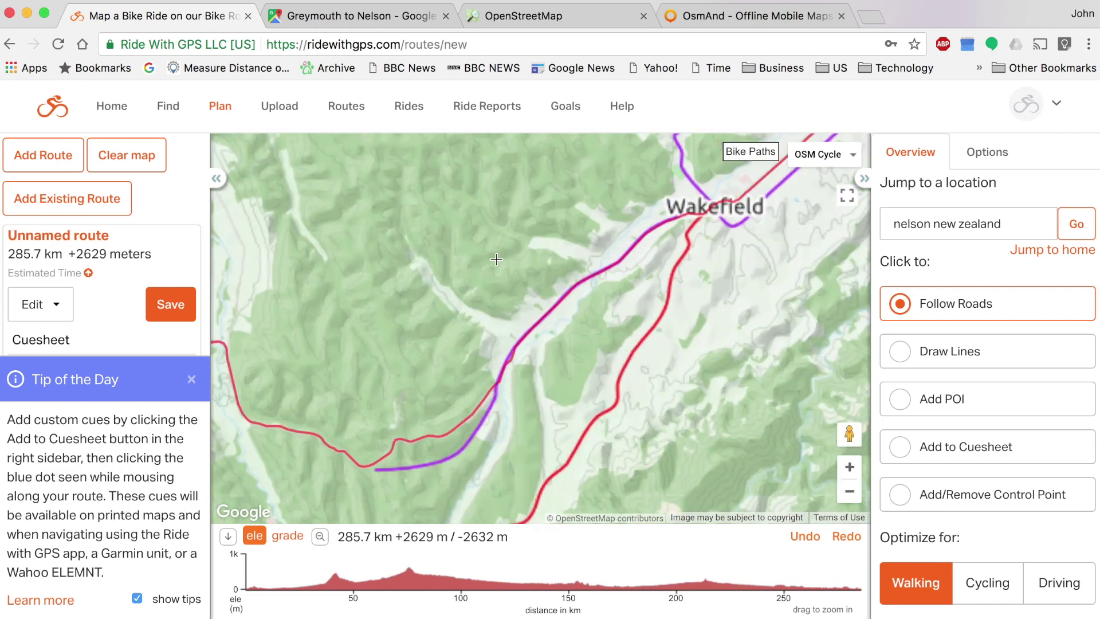
Step: Zoom in on the hill trails around Tapawera, panning over to Mararewa and the road
drag(515, 277, 687, 411)
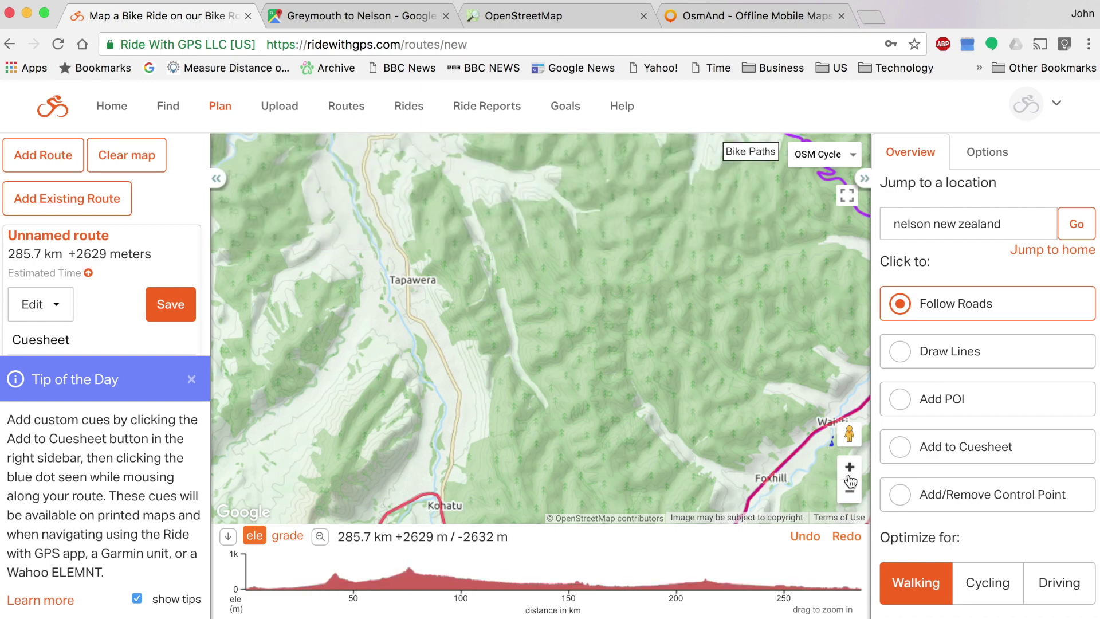
click(850, 472)
double_click(572, 351)
drag(655, 349, 515, 348)
double_click(634, 345)
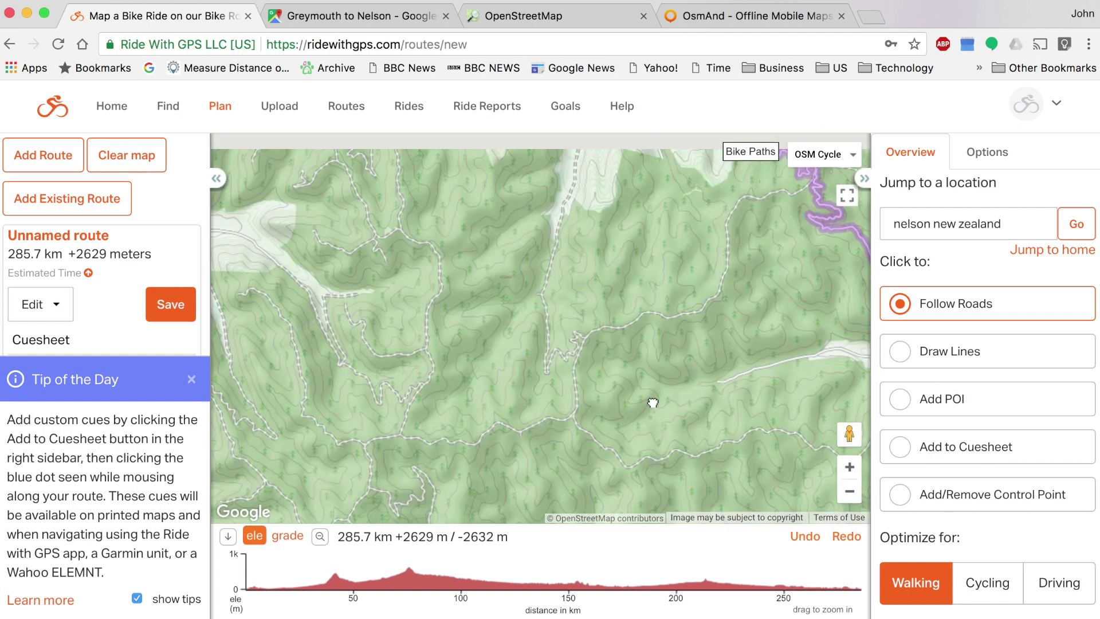
drag(493, 318, 617, 231)
double_click(594, 246)
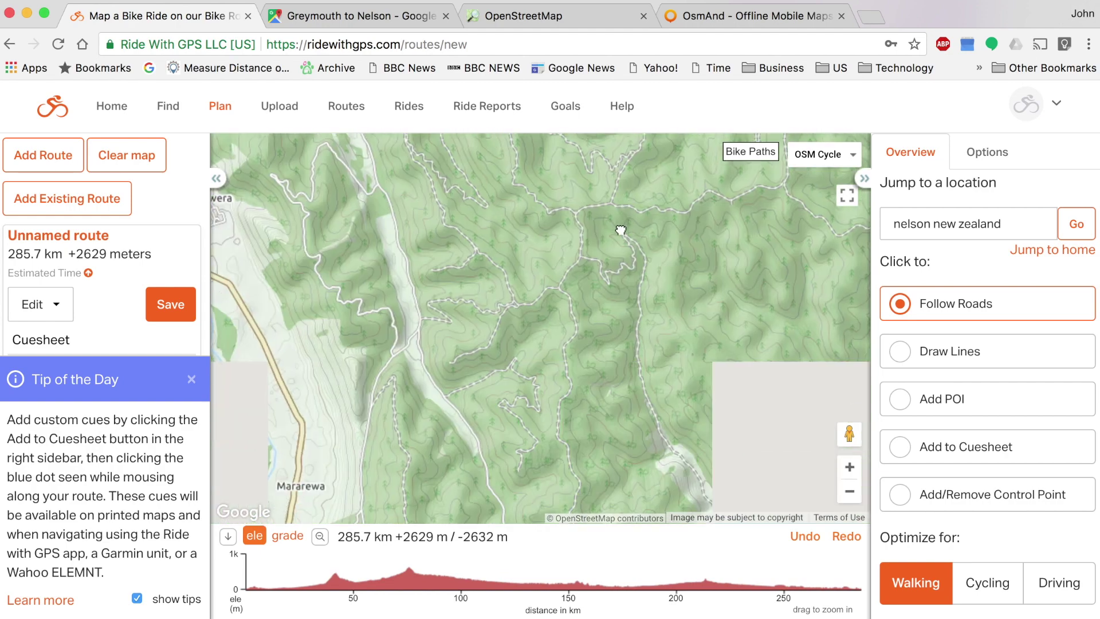
drag(582, 397, 606, 267)
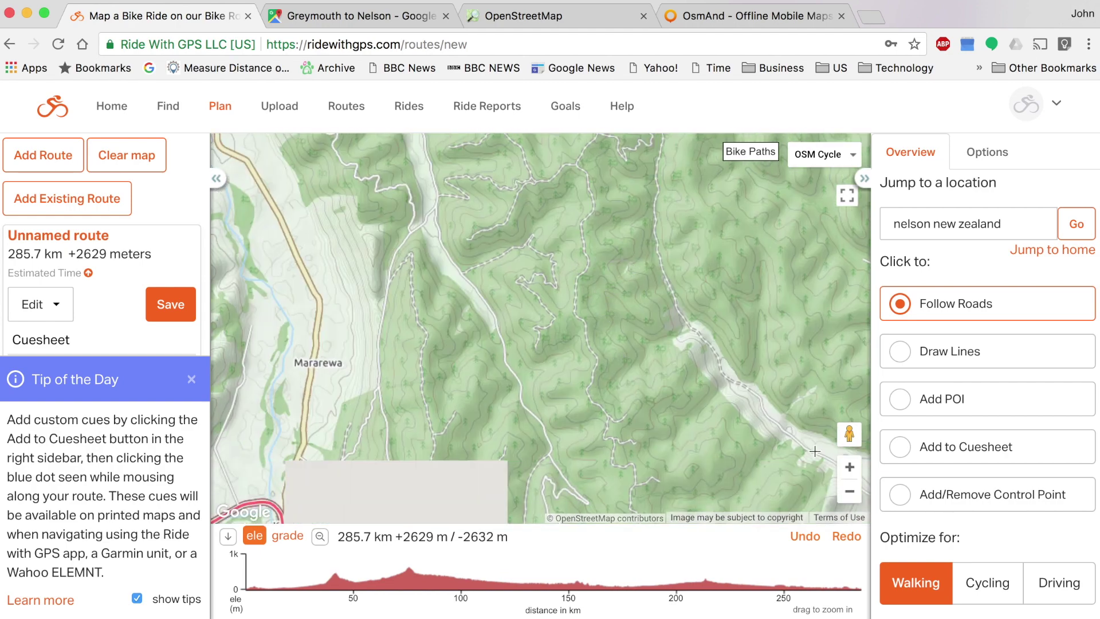
Step: Reroute the line near Wakefield and Motupiko west through Tapawera, on the plain Map base
click(850, 492)
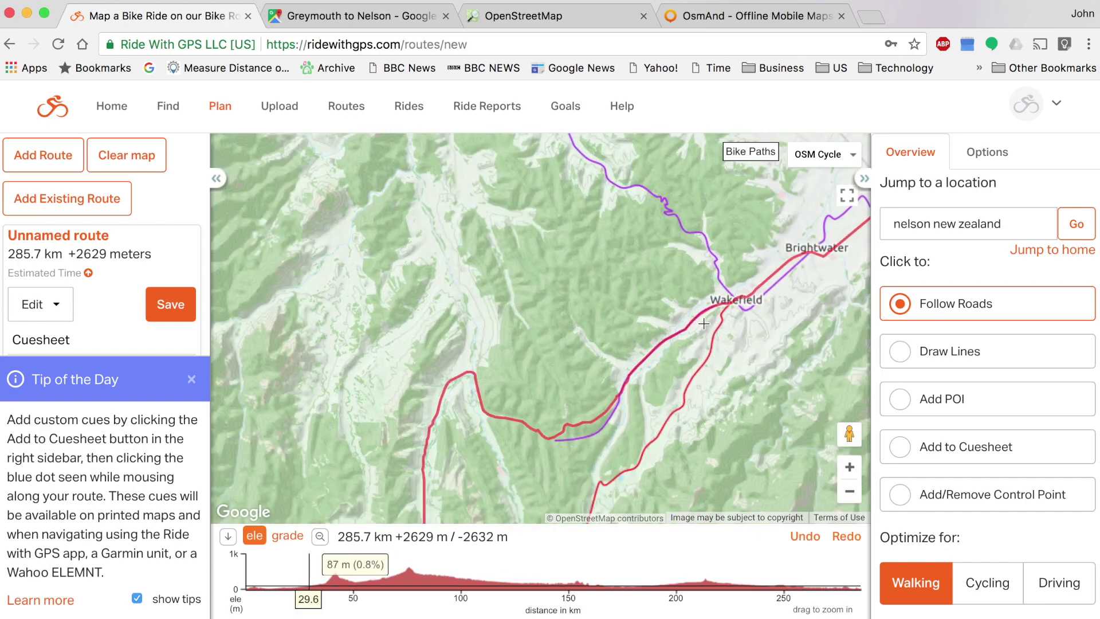
drag(689, 323, 680, 224)
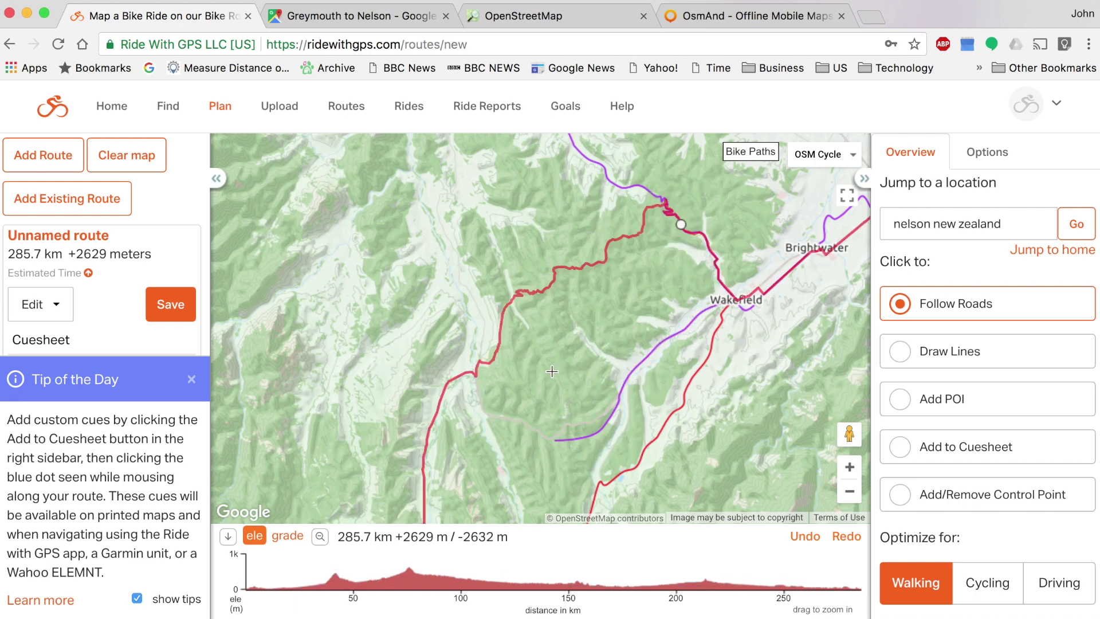
click(814, 165)
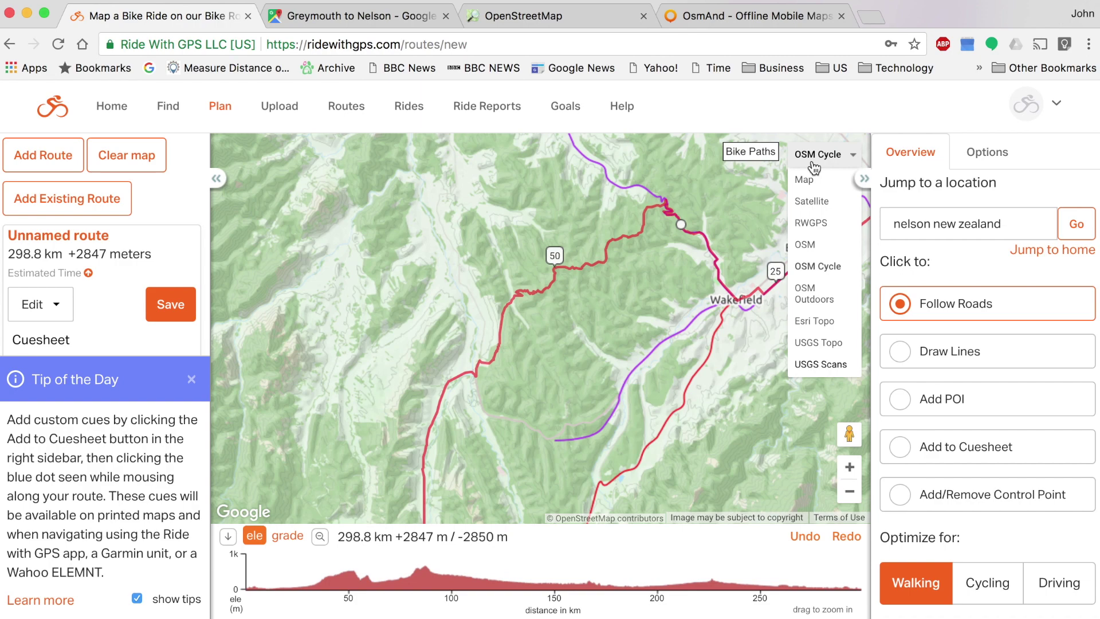
click(815, 180)
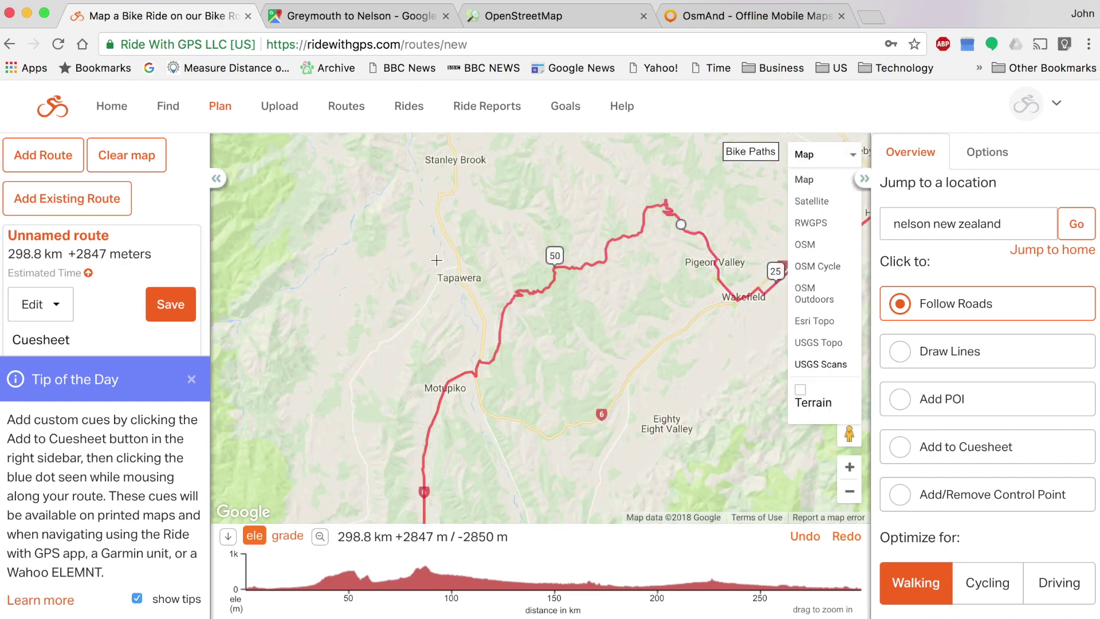
click(432, 378)
drag(432, 378, 407, 329)
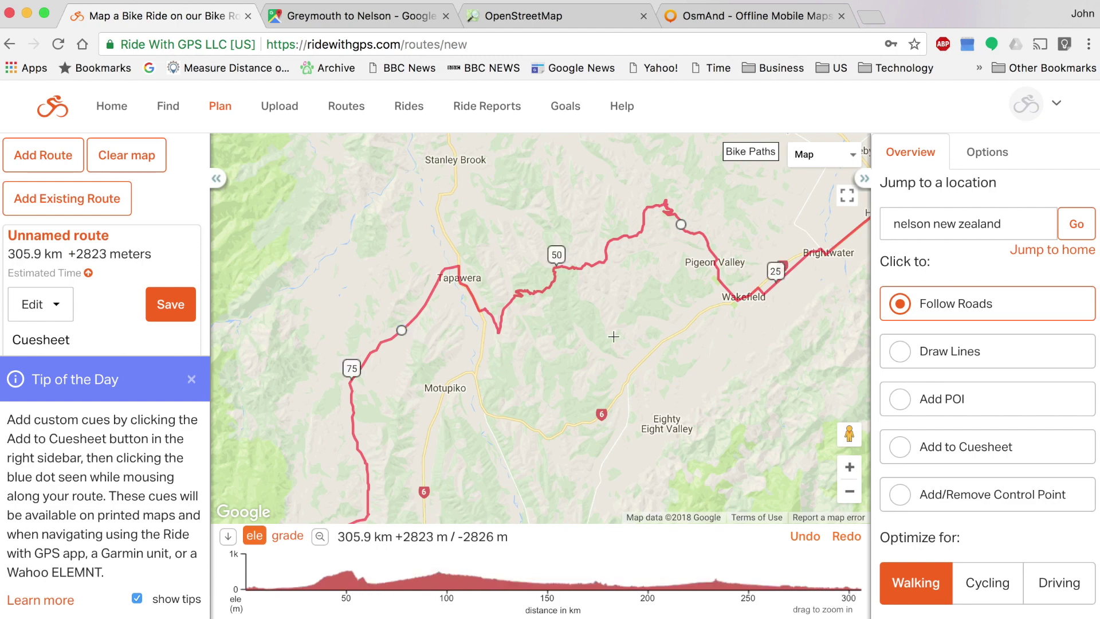
Step: Pan the map back toward Nelson and the route start
mouse_move(659, 335)
mouse_down()
mouse_move(562, 435)
mouse_move(510, 452)
mouse_move(590, 386)
mouse_move(633, 441)
mouse_move(662, 356)
mouse_move(450, 363)
mouse_up()
drag(657, 267, 593, 325)
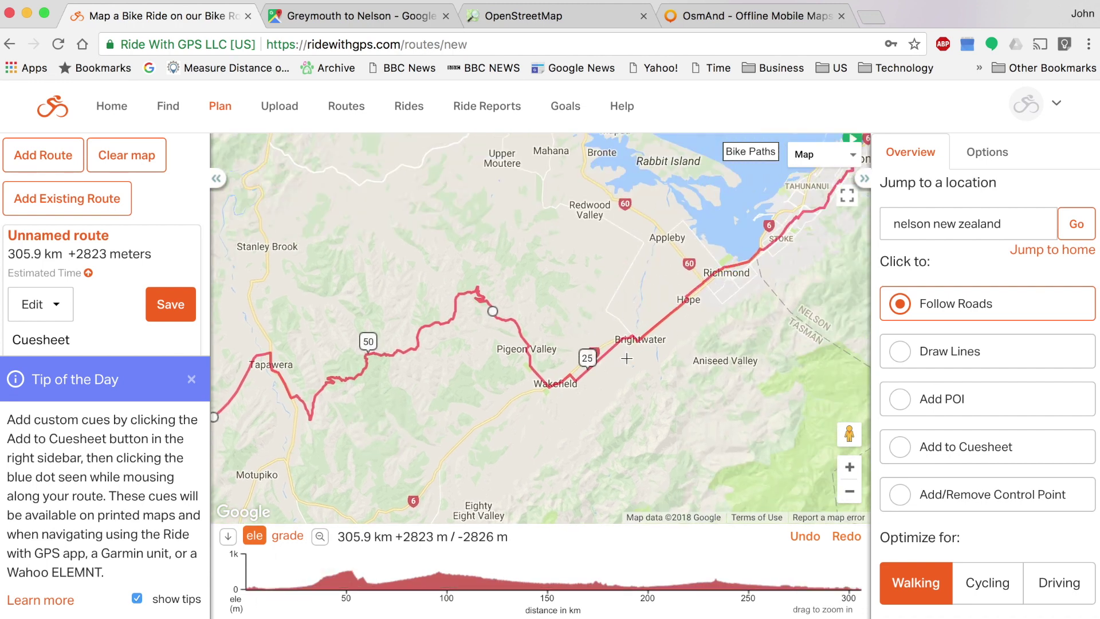
drag(634, 289, 435, 394)
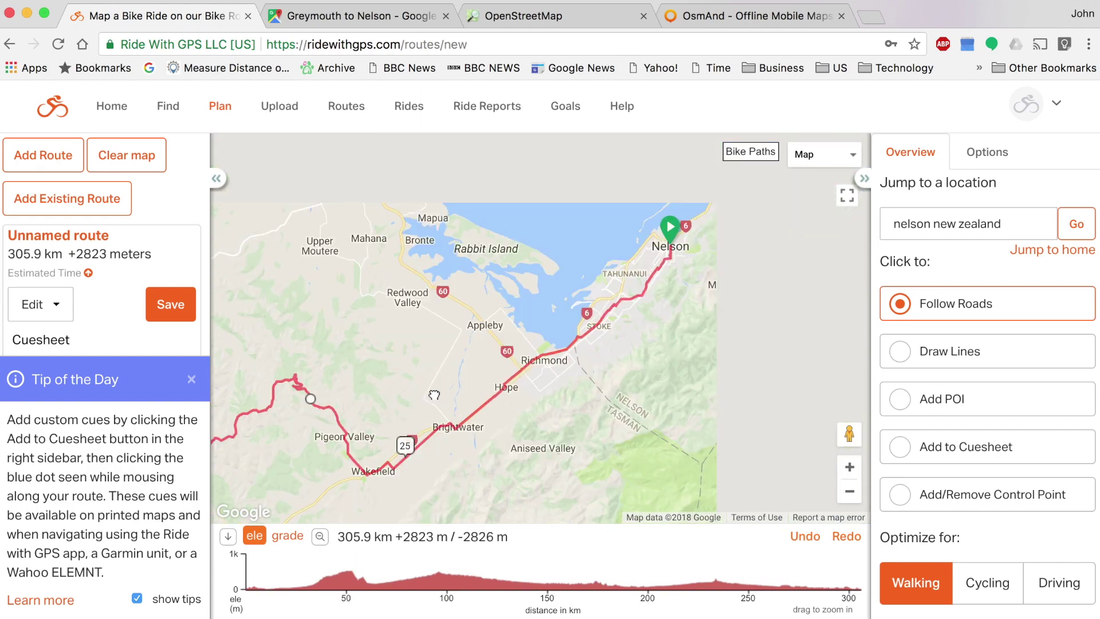
scroll(458, 352, up, 1)
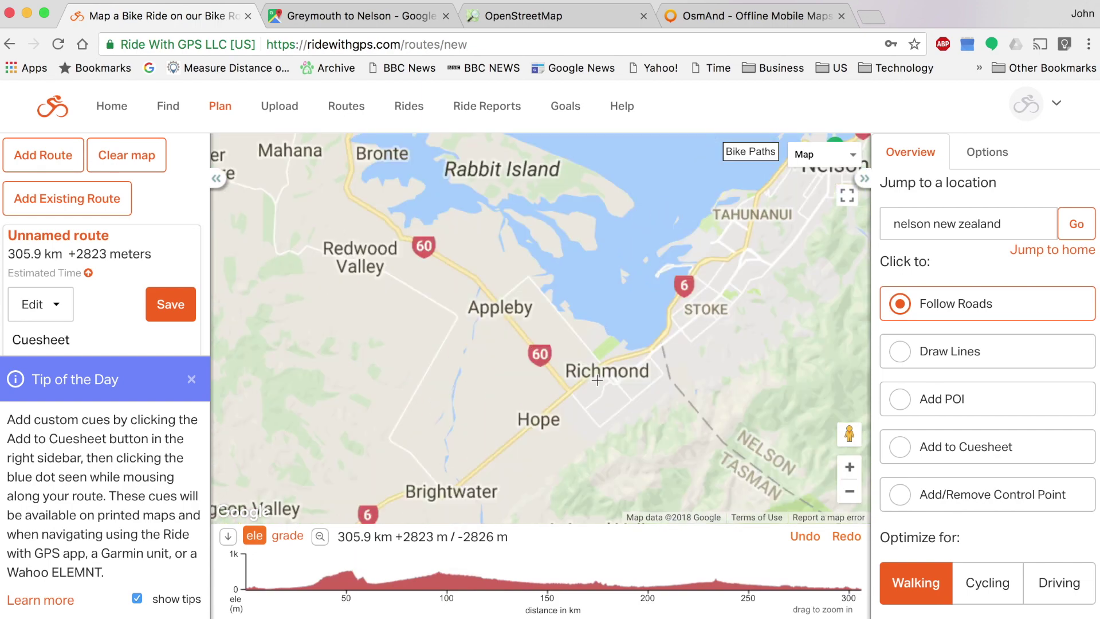
scroll(596, 380, up, 1)
Step: Undo the accidental route extension near Richmond and zoom out one level
click(546, 356)
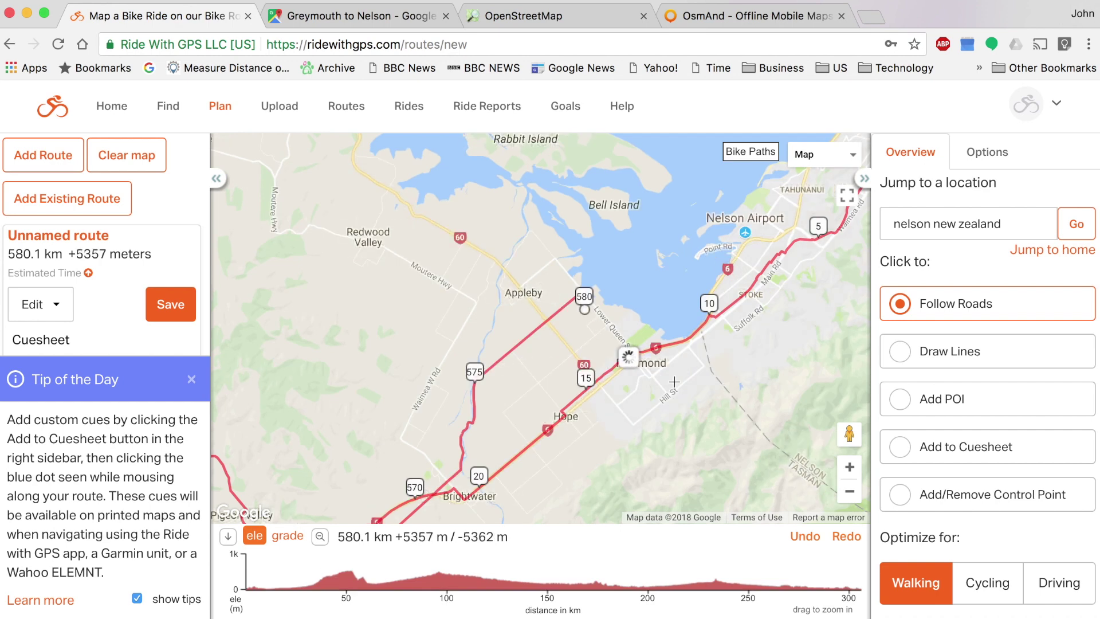
click(805, 536)
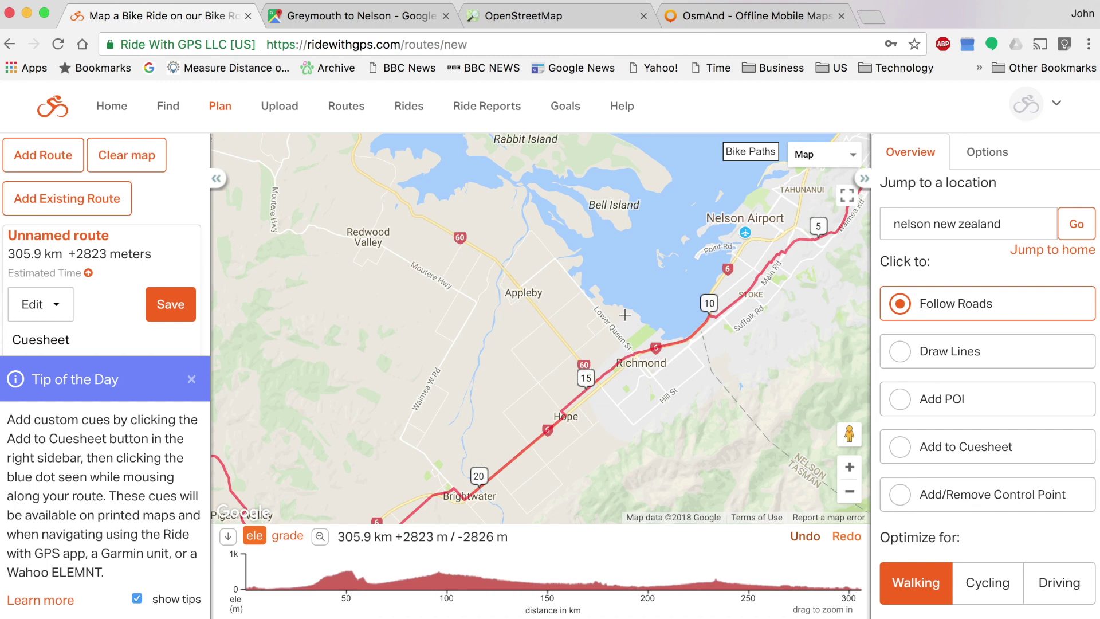
click(850, 493)
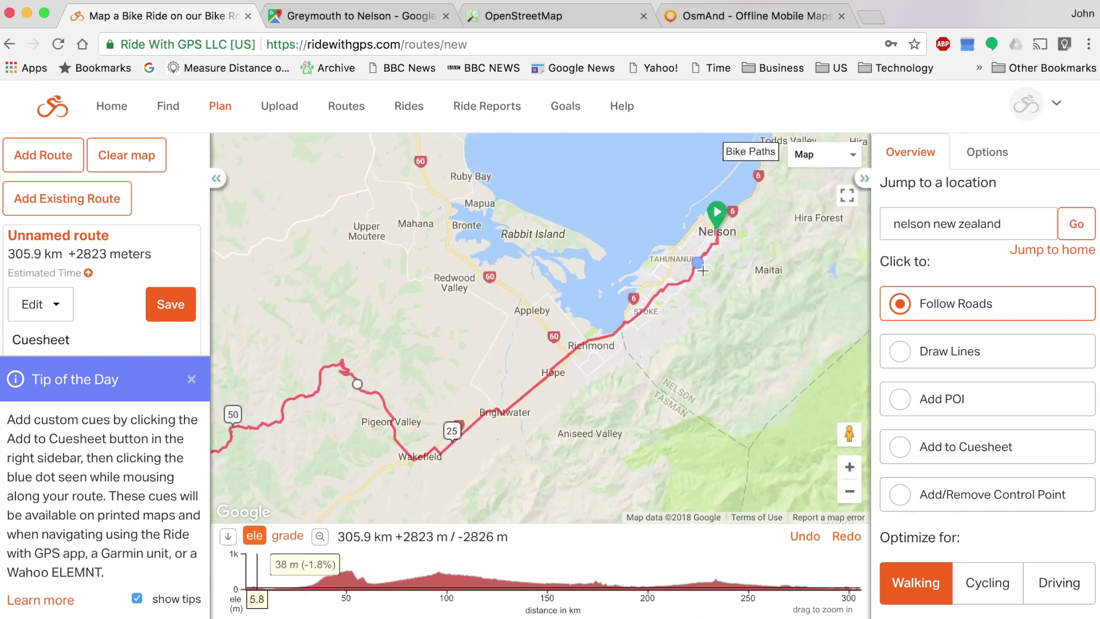
Step: Turn on the Bike Paths overlay and pan south toward Golden Downs
click(826, 164)
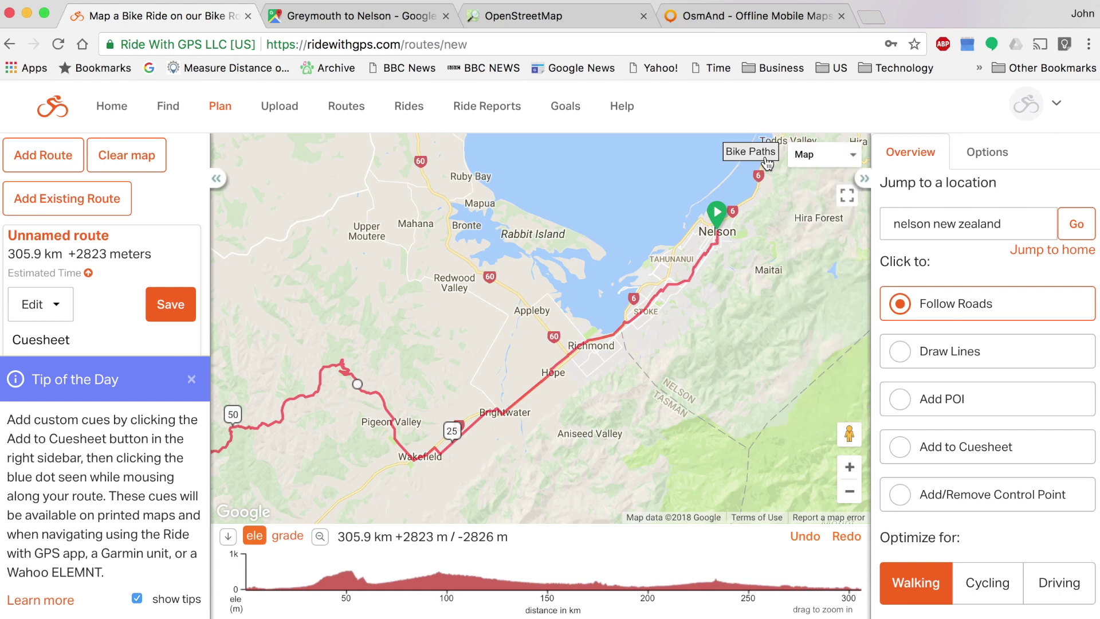
click(746, 154)
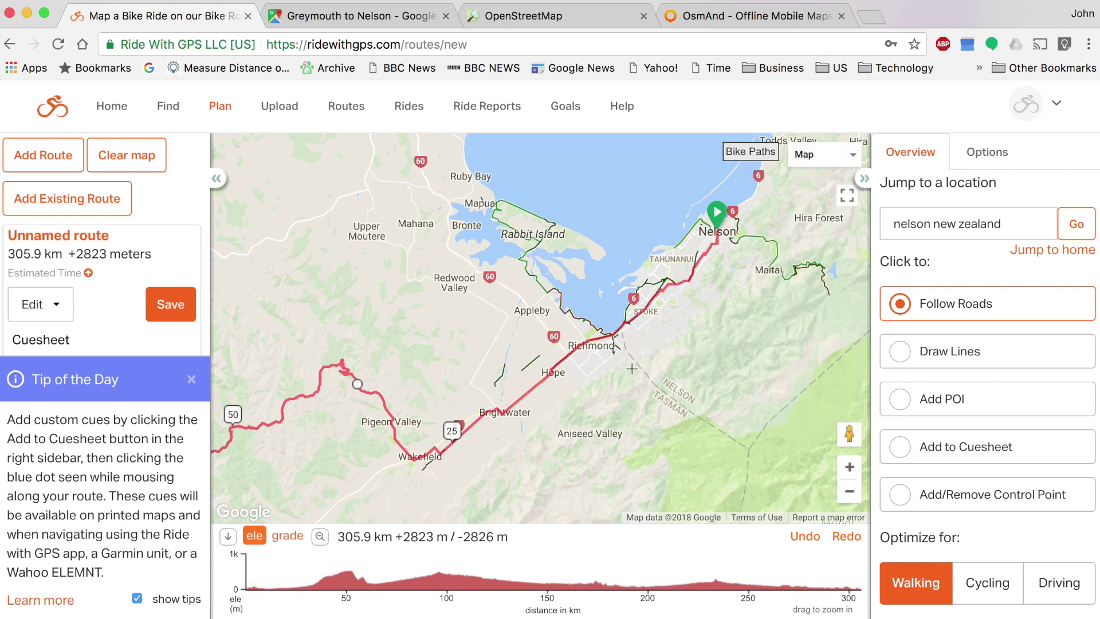
drag(509, 351, 726, 236)
drag(636, 445, 744, 132)
Step: Drag the route near Gowanbridge south so it passes through Rotoroa
drag(668, 264, 684, 212)
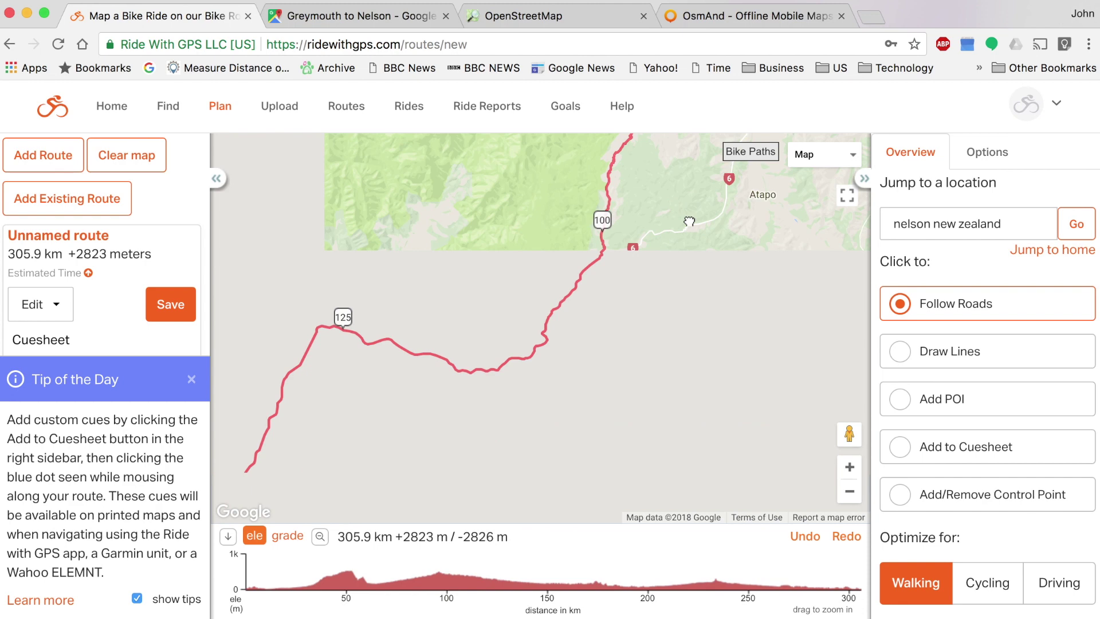
drag(608, 401, 679, 322)
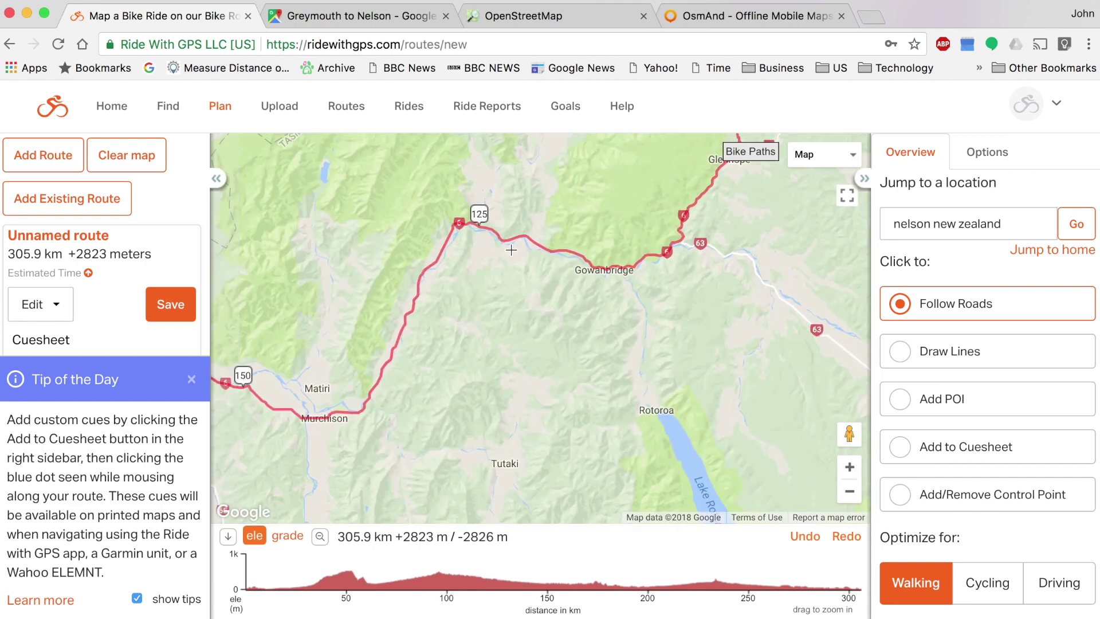
drag(507, 239, 641, 417)
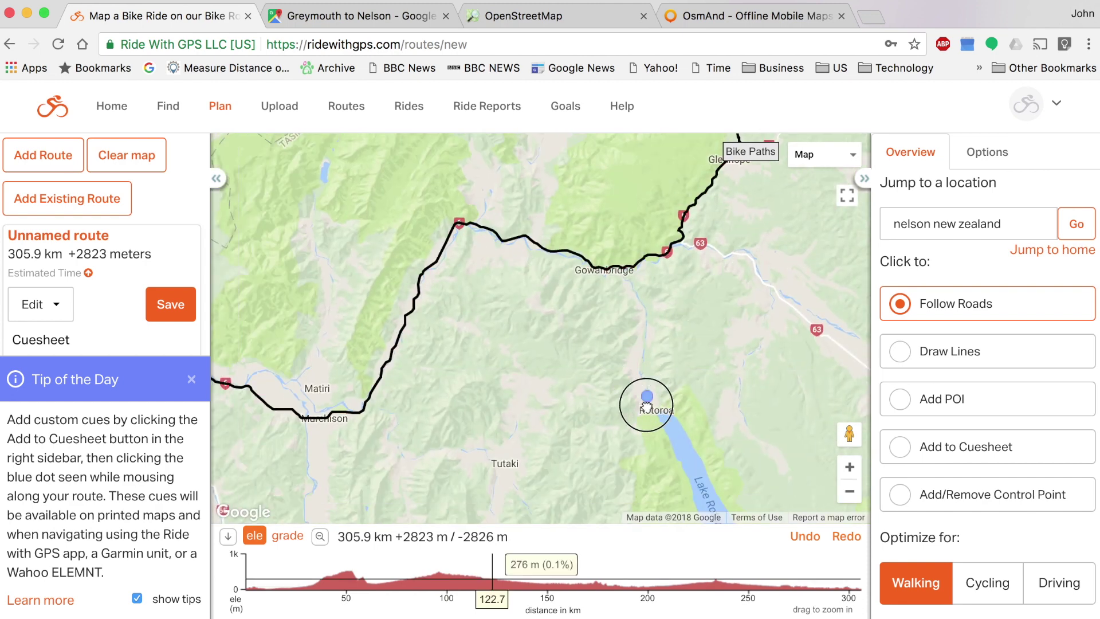
Step: Save the 320.1 km route as 'Nelson to Greymouth' with visibility 'Just me, it's private'
click(170, 305)
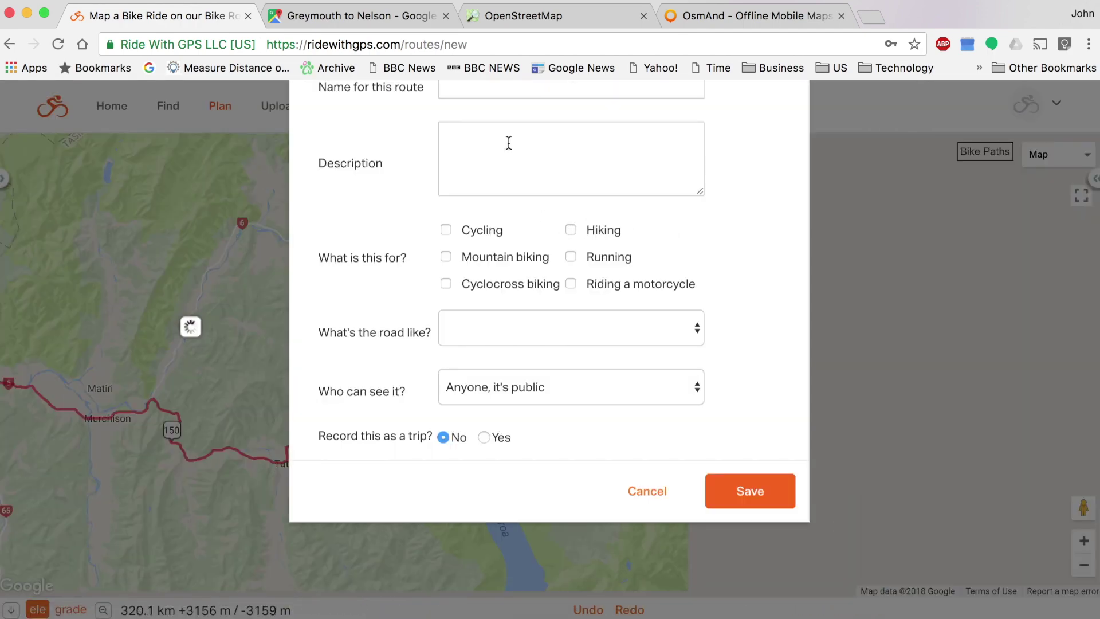
click(464, 223)
text(Nel)
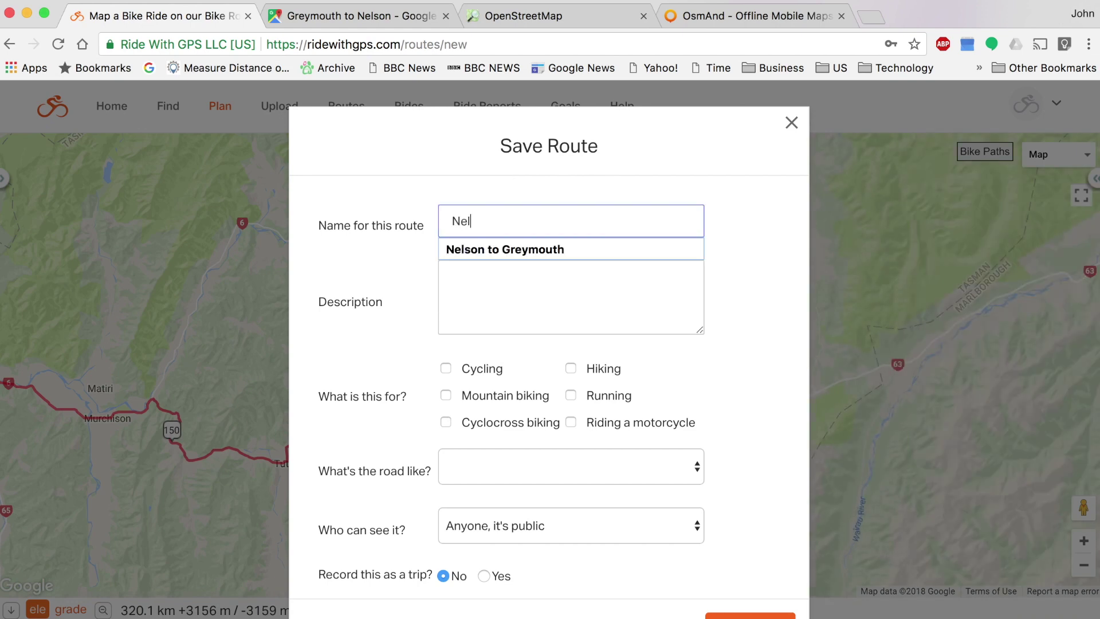
click(518, 256)
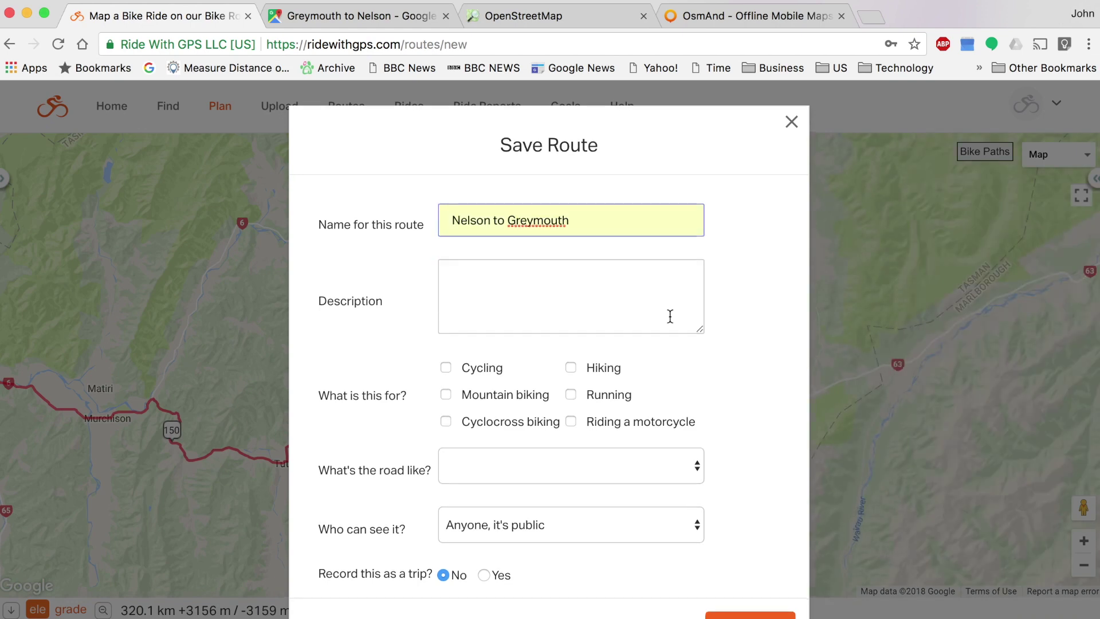
scroll(669, 319, down, 2)
click(548, 463)
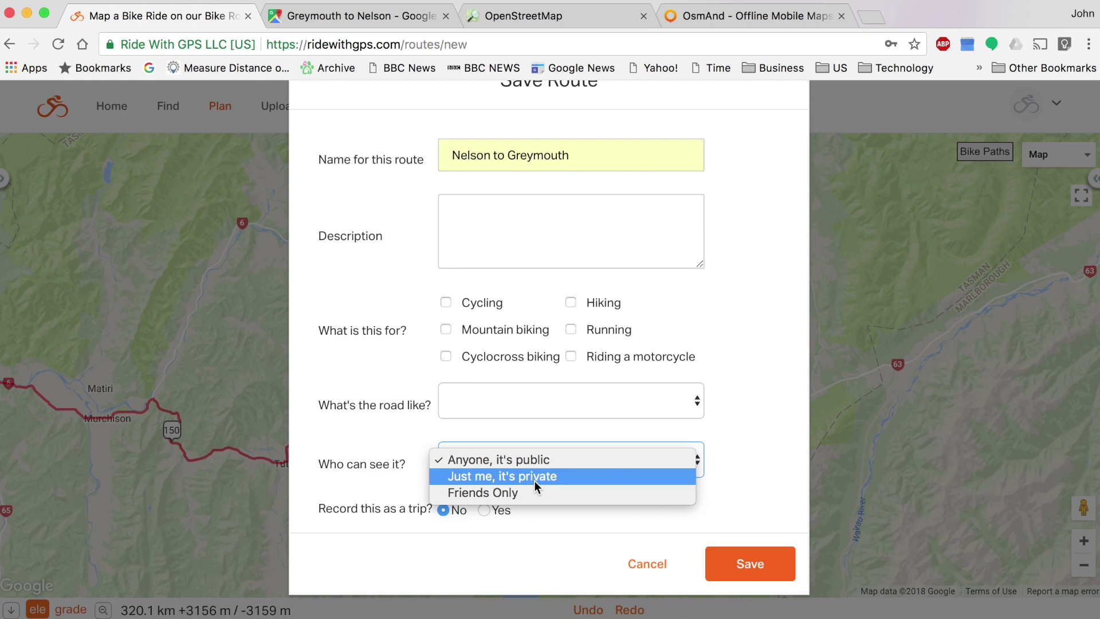
click(534, 480)
scroll(692, 308, up, 2)
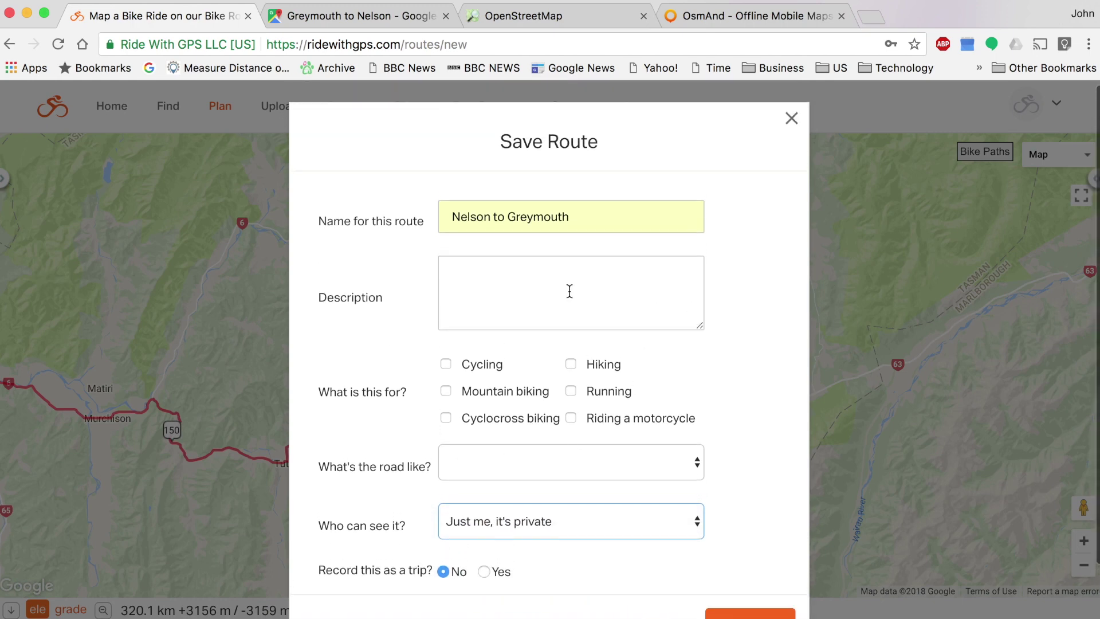
scroll(692, 364, down, 2)
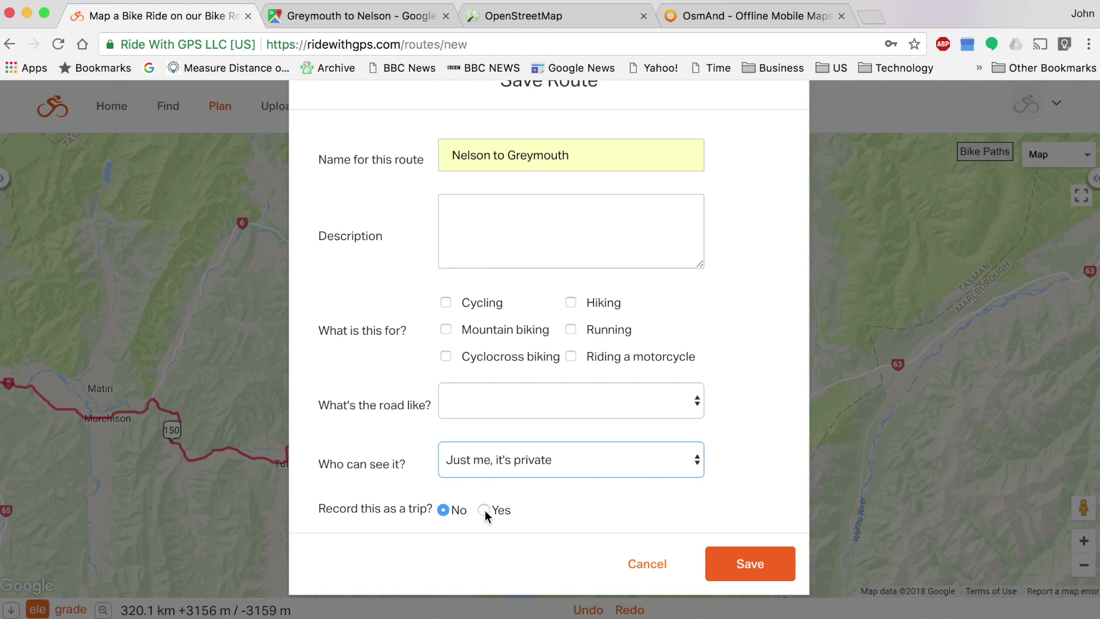
click(735, 564)
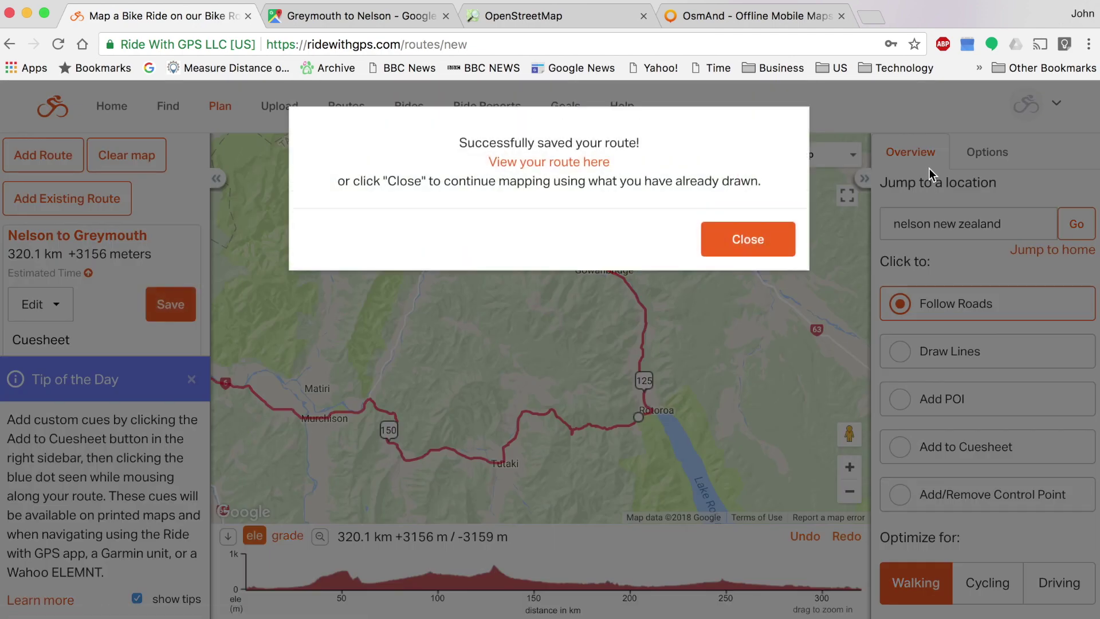
Step: Open the Nelson to Greymouth route page and scroll through its Export formats
click(596, 164)
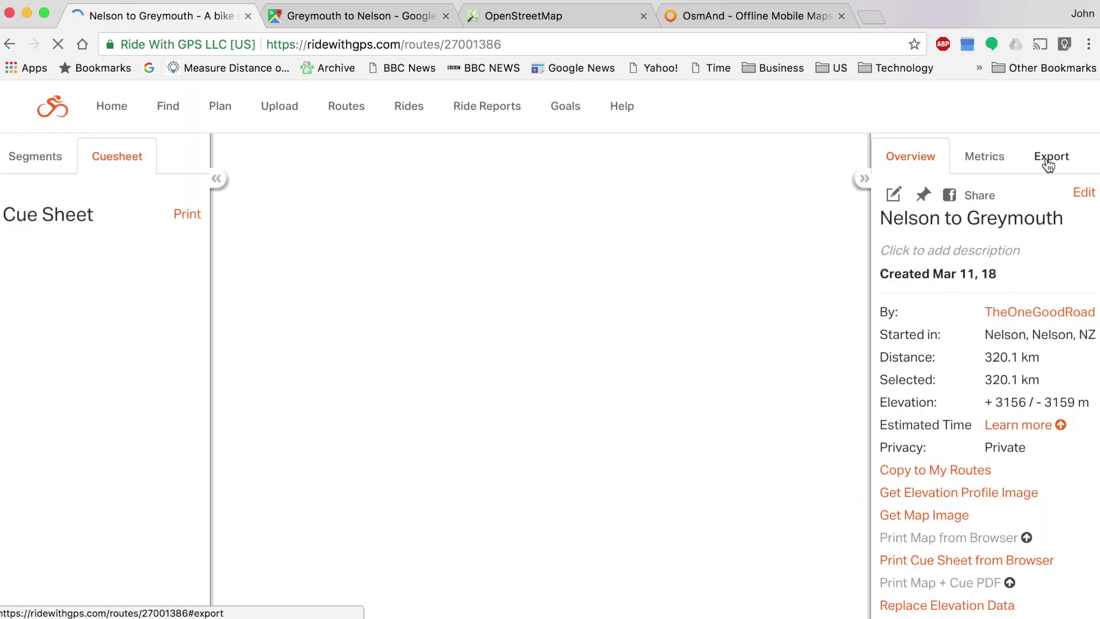
click(1048, 160)
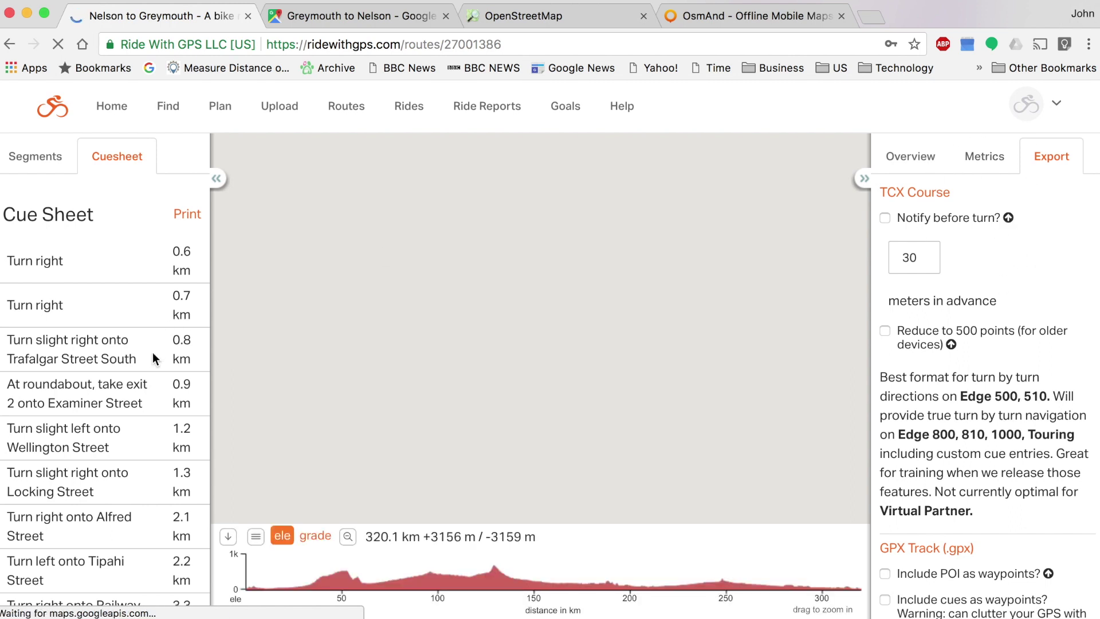
click(109, 526)
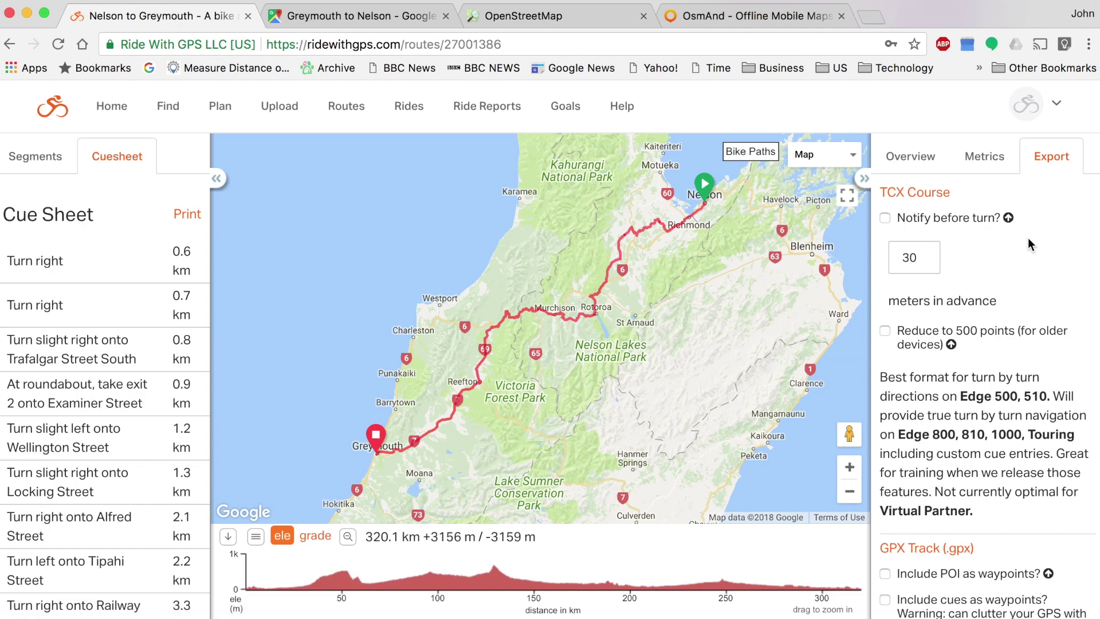
scroll(1031, 245, down, 5)
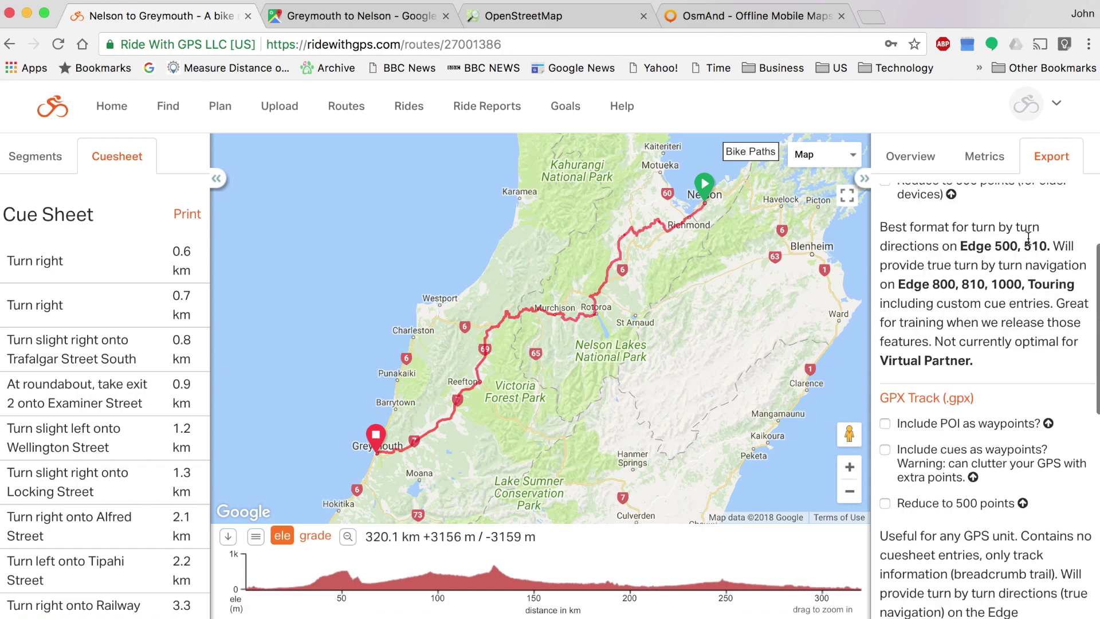
scroll(1023, 310, down, 2)
scroll(996, 381, down, 5)
scroll(996, 381, down, 5)
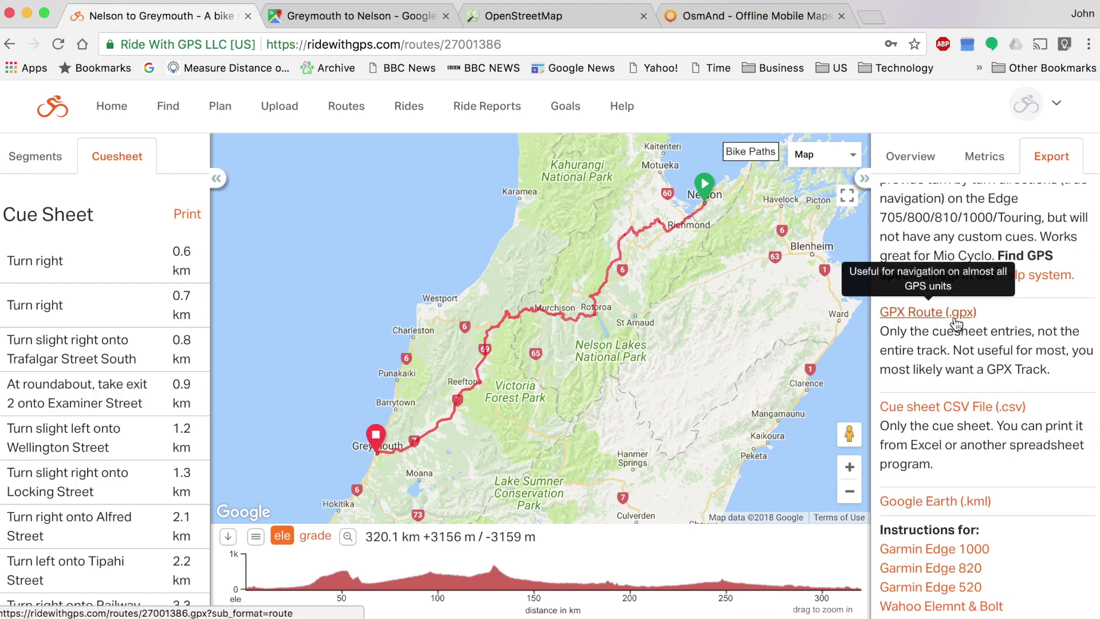
scroll(1031, 346, down, 2)
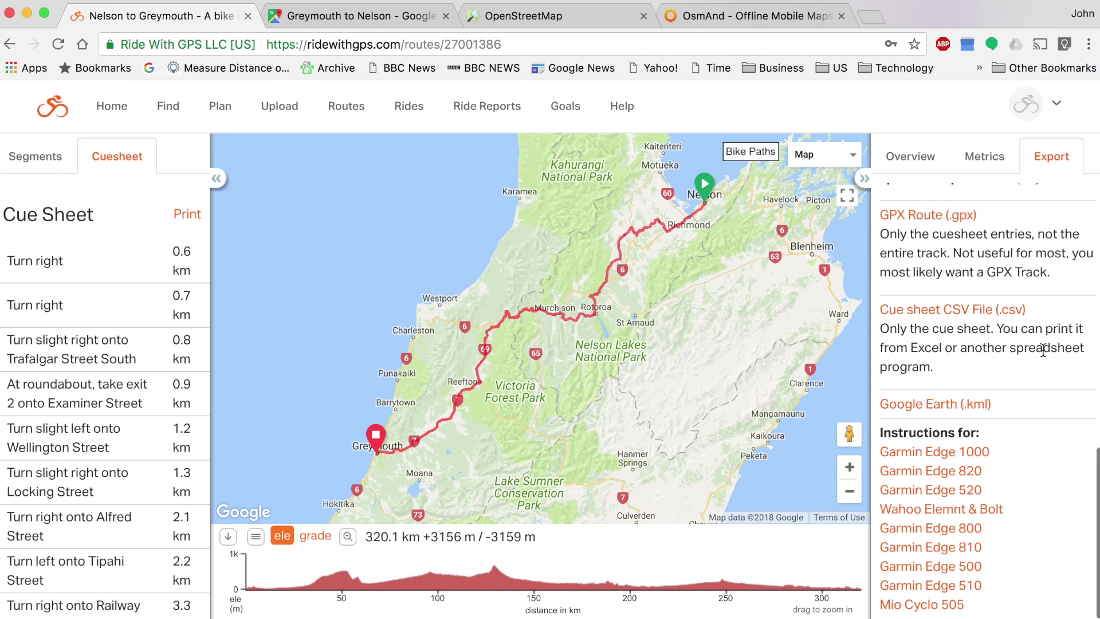
scroll(1037, 337, up, 10)
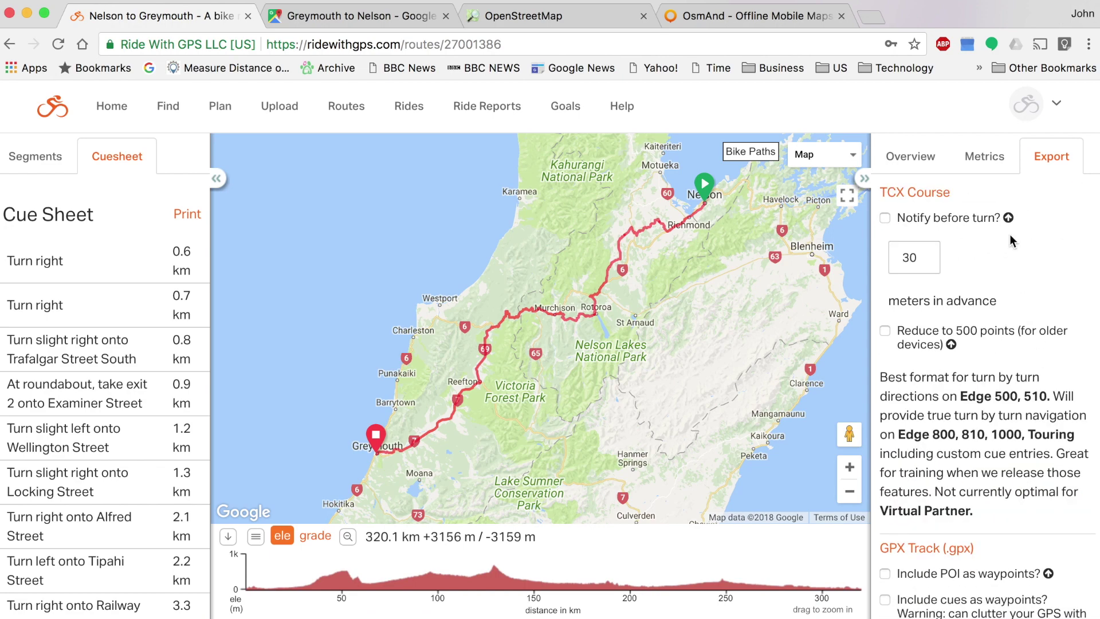